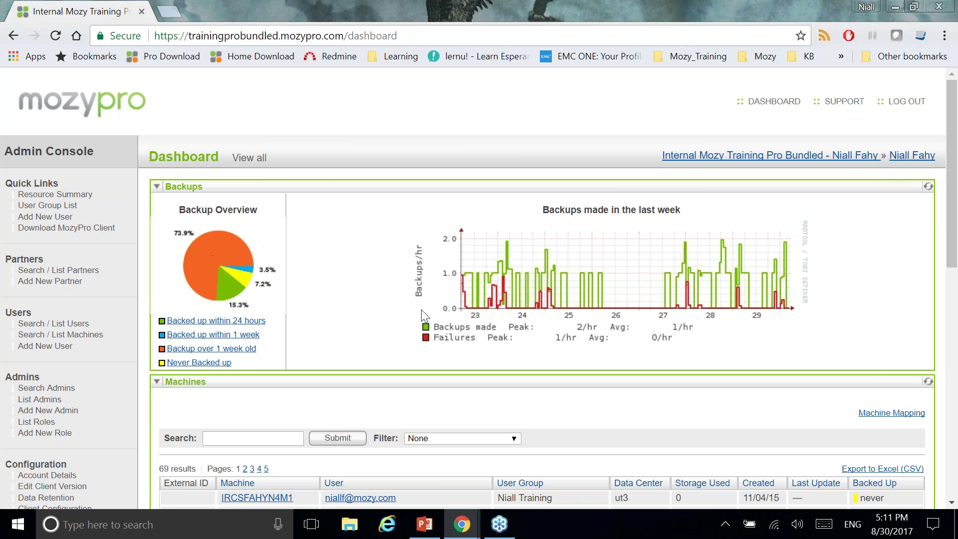
Step: Filter the dashboard's machines list to backups over 1 week old and examine the last update and backup age columns
scroll(432, 276, "down", 2)
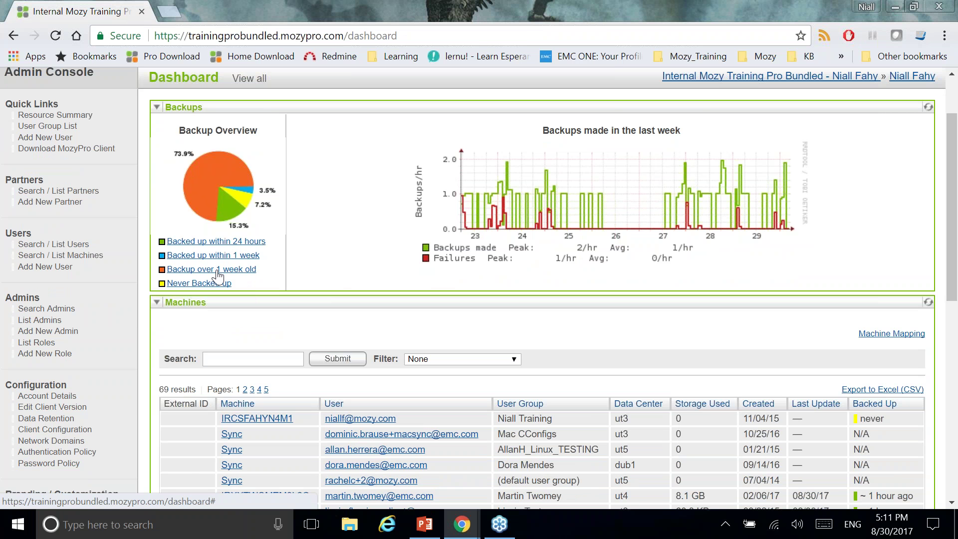
left_click(217, 271)
scroll(217, 275, "down", 3)
scroll(403, 364, "down", 3)
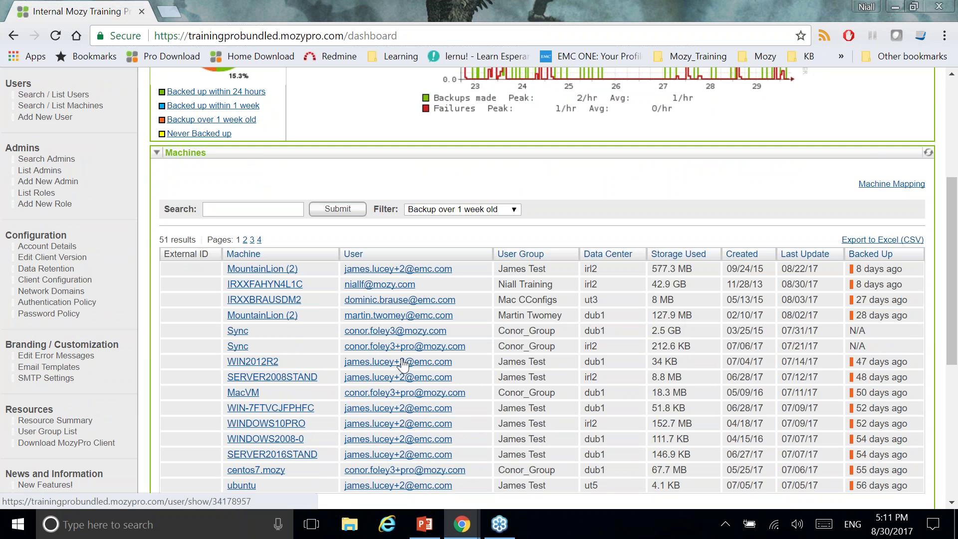
scroll(403, 365, "up", 4)
scroll(405, 366, "down", 1)
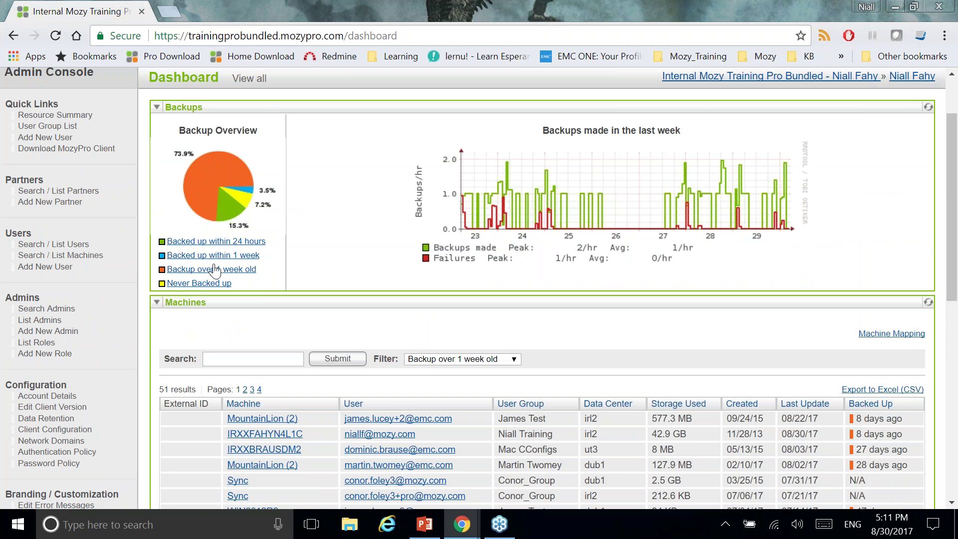
scroll(337, 374, "down", 3)
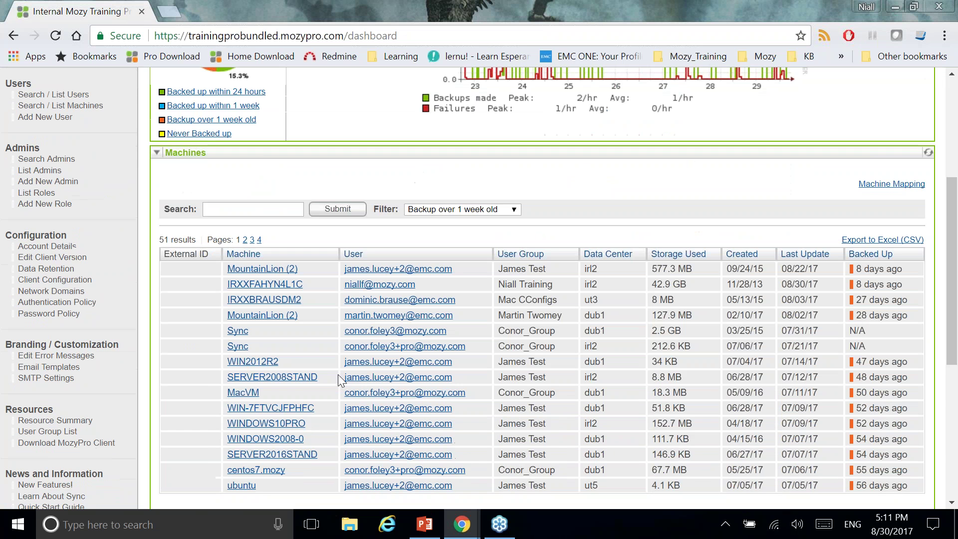
scroll(418, 384, "down", 1)
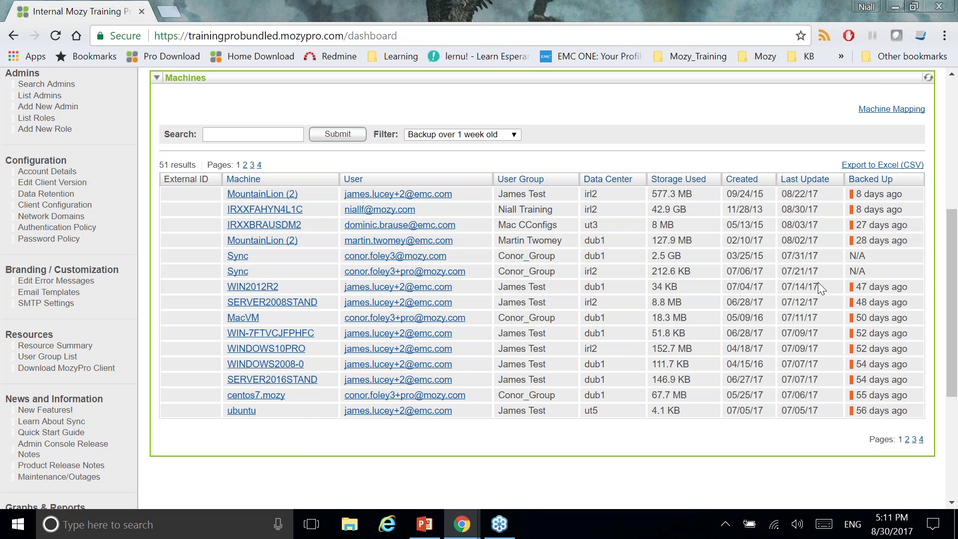
scroll(332, 324, "up", 5)
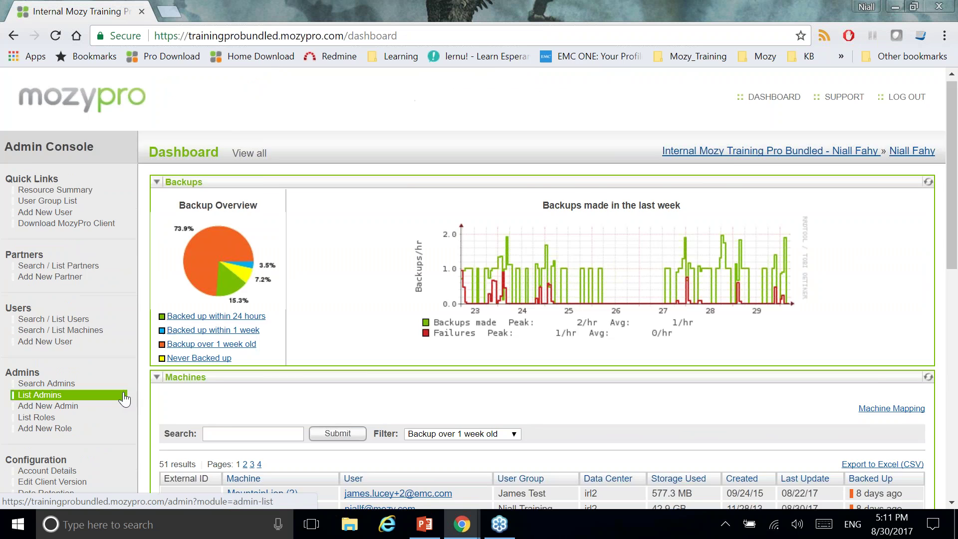
Step: Open the Email Alerts page from the Graphs & Reports section of the admin console
scroll(124, 395, "down", 15)
scroll(111, 184, "down", 1)
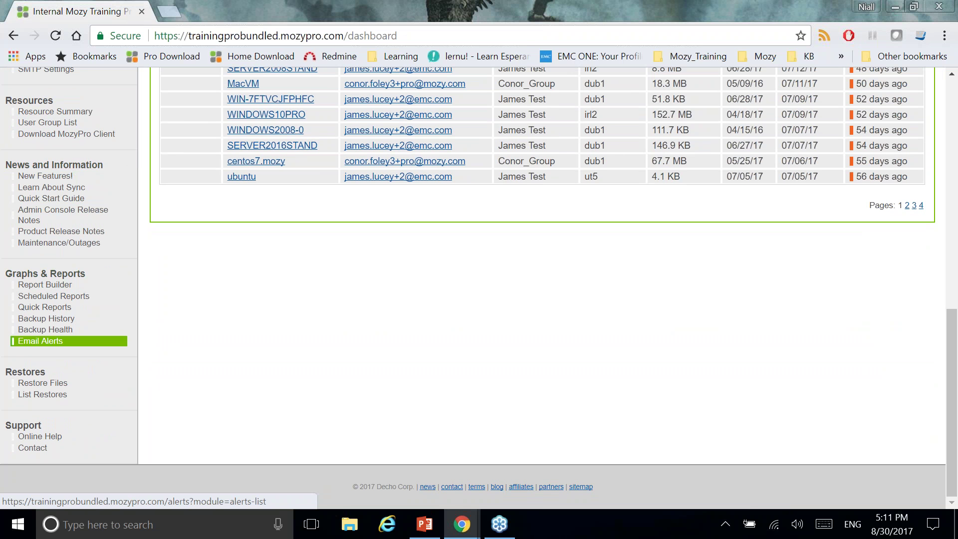
left_click(37, 342)
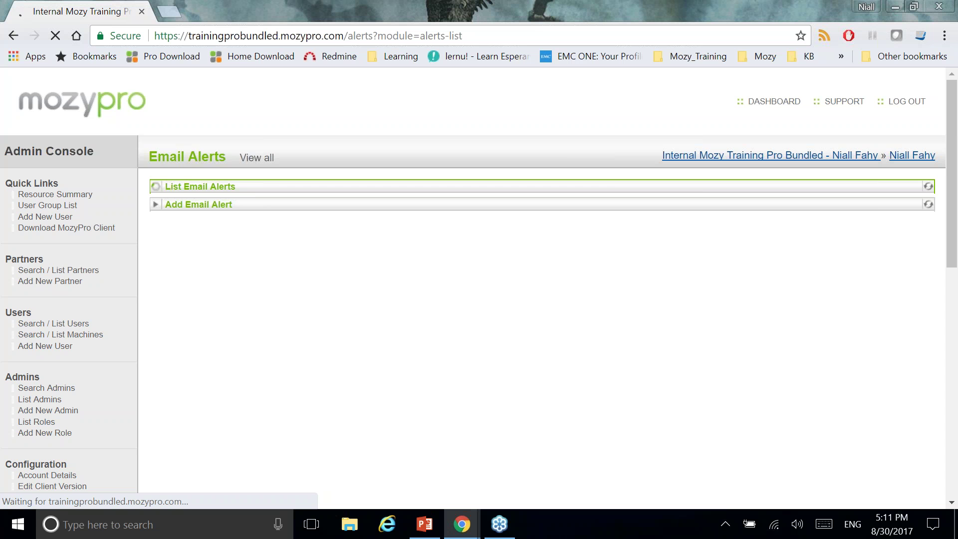
scroll(279, 254, "down", 3)
scroll(280, 254, "up", 3)
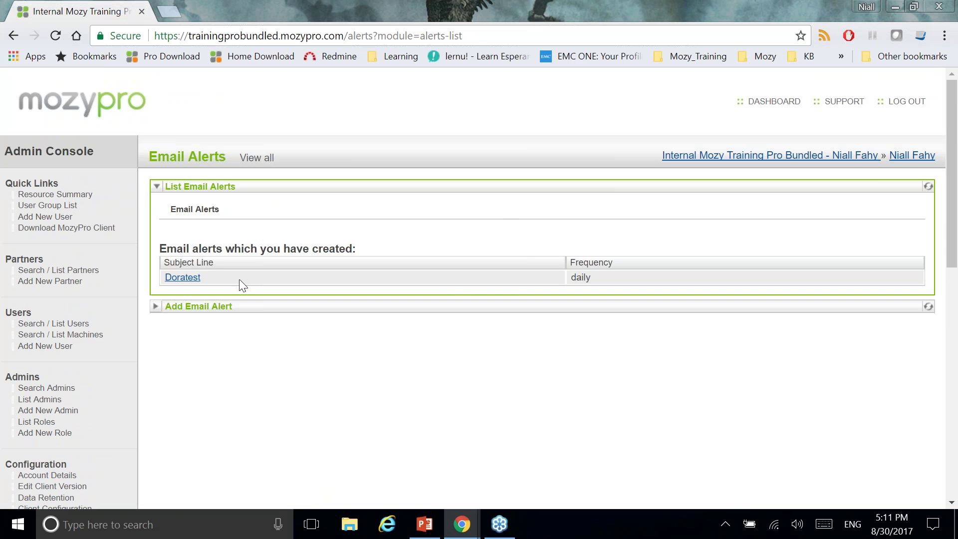
Step: Start a new email alert with the subject line "Webinar" and a daily frequency
left_click(156, 308)
scroll(170, 307, "down", 4)
scroll(309, 315, "up", 2)
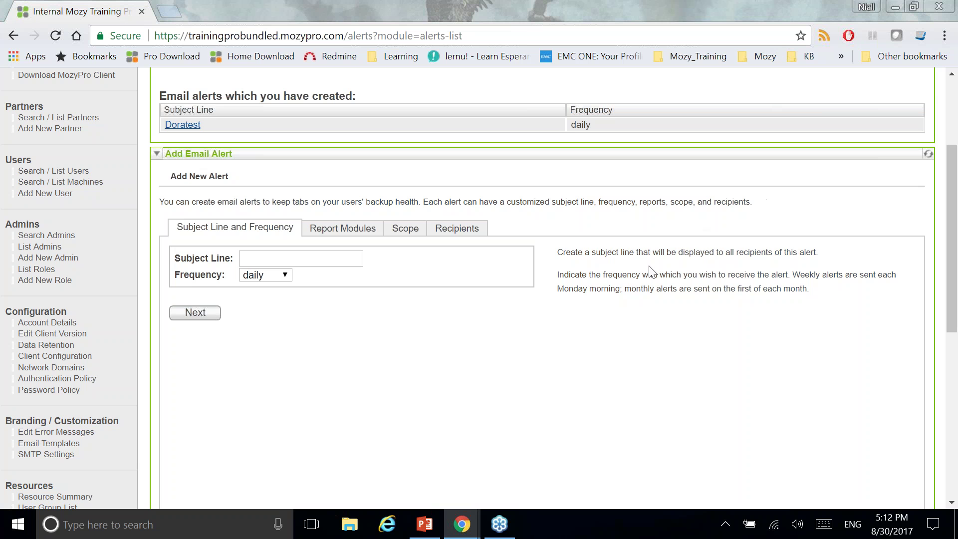
left_click(326, 260)
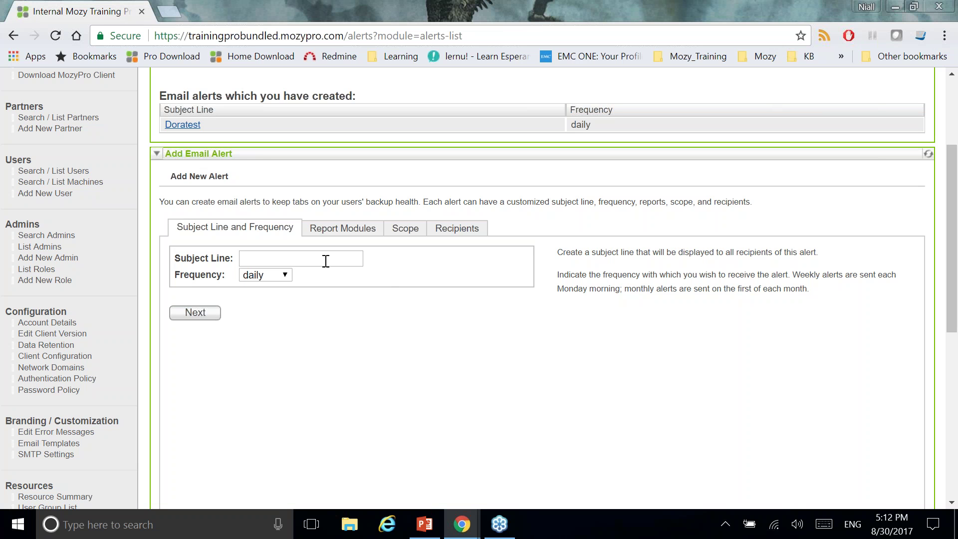
type("Webinar")
left_click(288, 277)
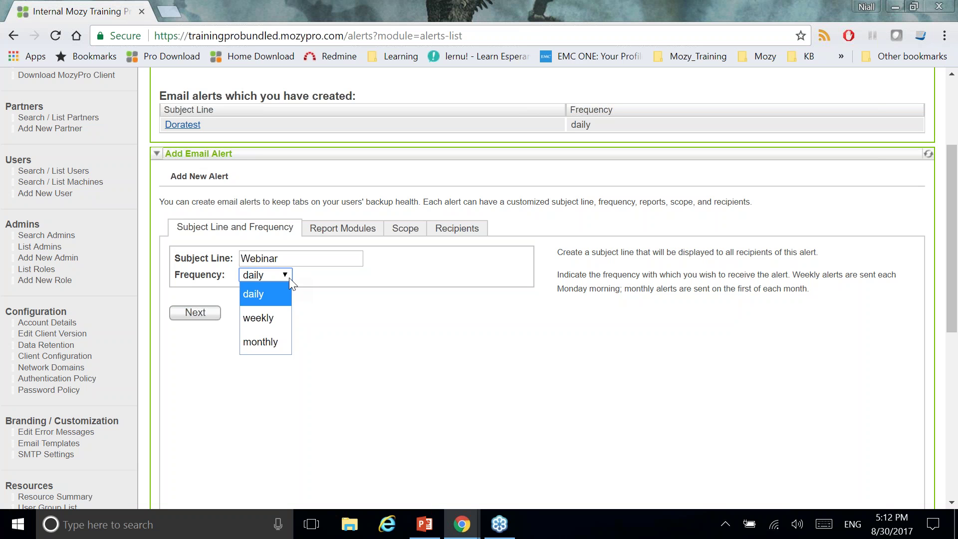
left_click(277, 291)
Step: Include the Users without recent backups report in the alert, covering the last 7 days
left_click(349, 229)
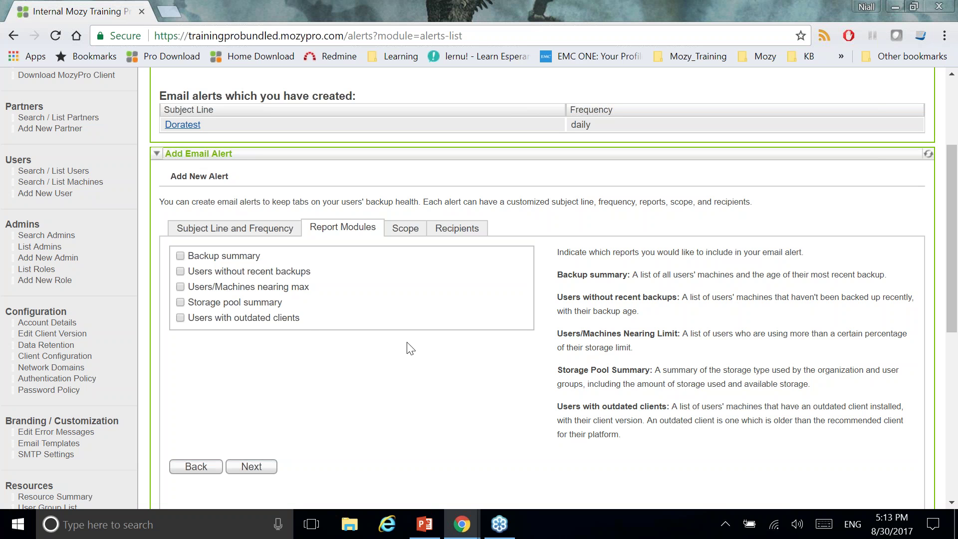
left_click(181, 257)
left_click(180, 272)
left_click(180, 256)
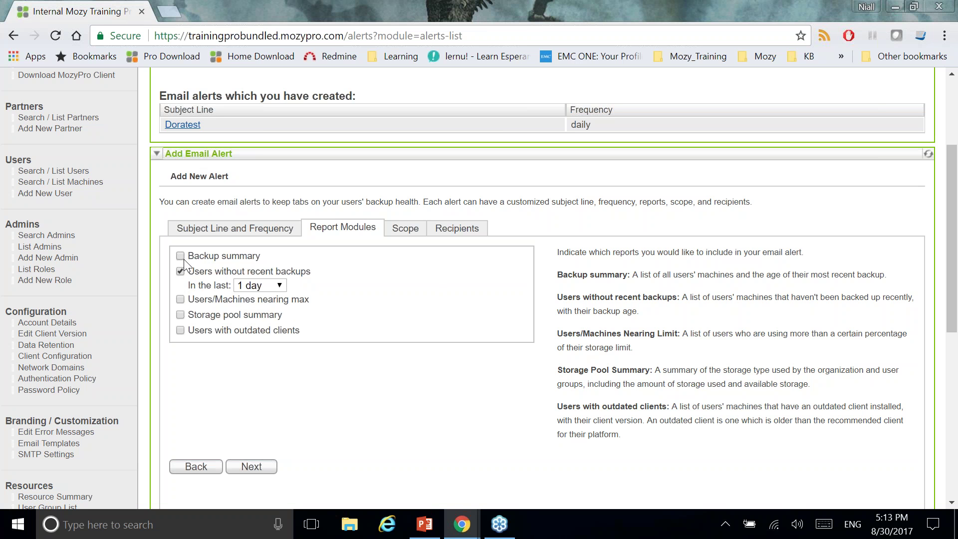
left_click(278, 286)
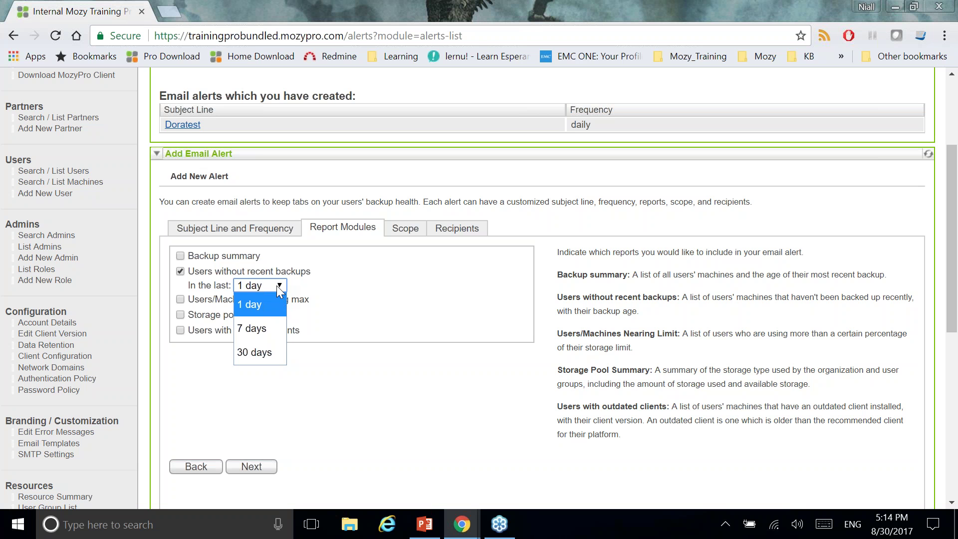
left_click(264, 328)
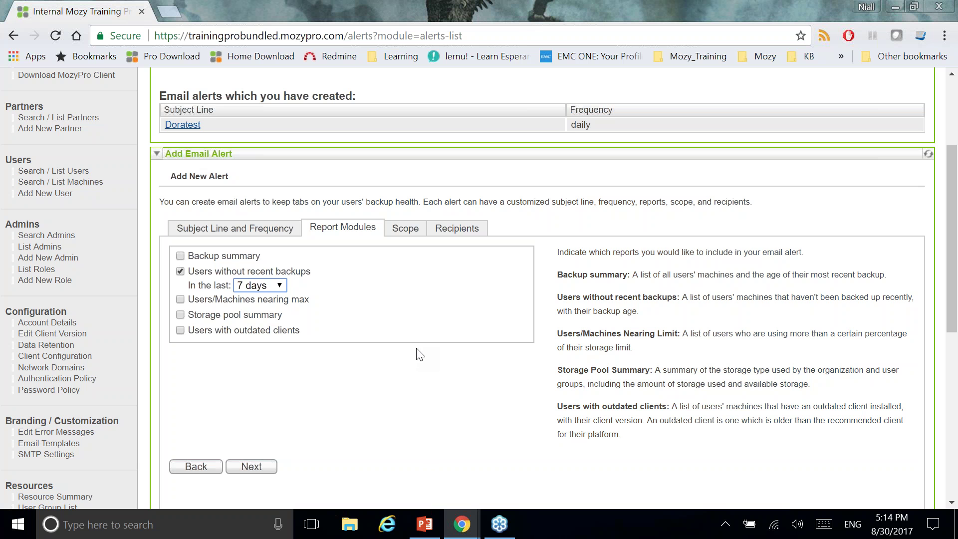
Step: Include the Users/Machines nearing max report in the alert, keeping the percent quota used at 90%
left_click(172, 299)
left_click(180, 300)
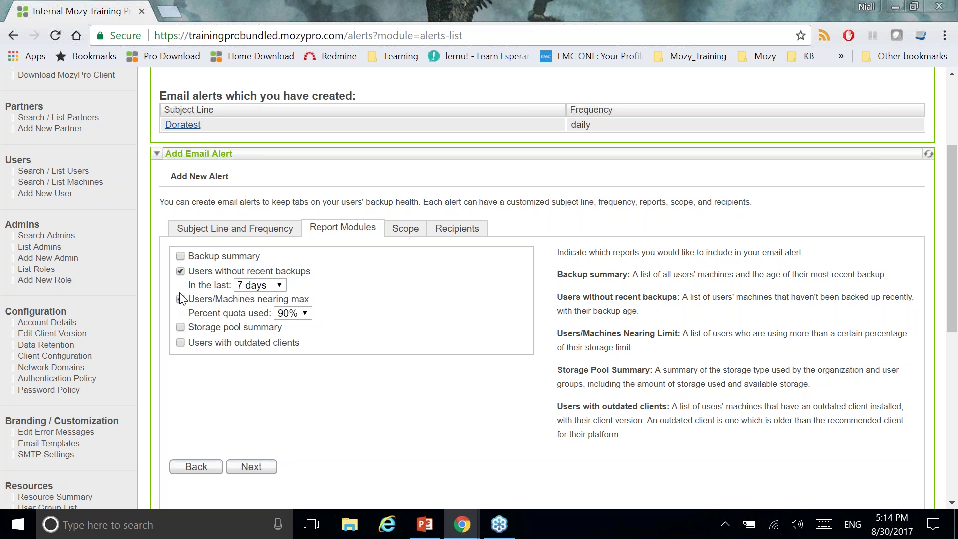
left_click(305, 313)
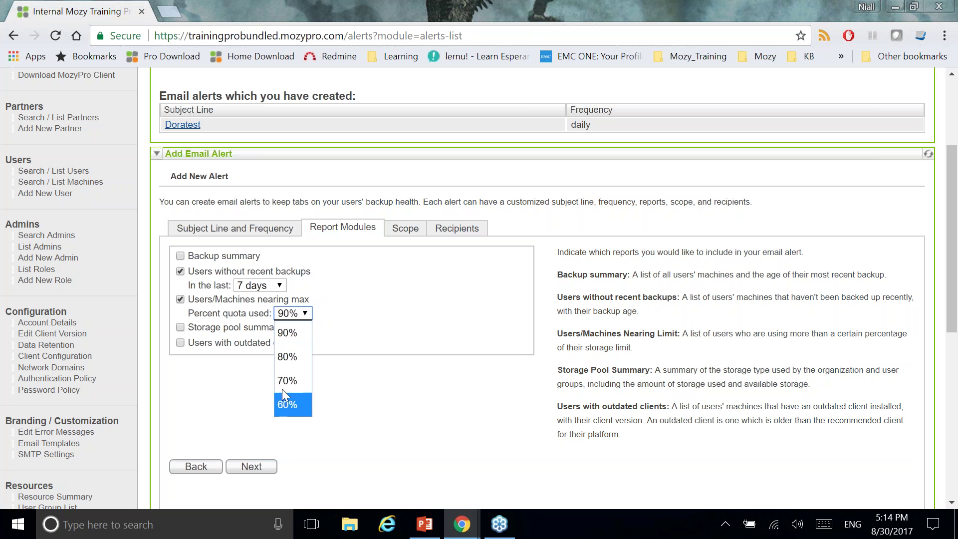
left_click(316, 303)
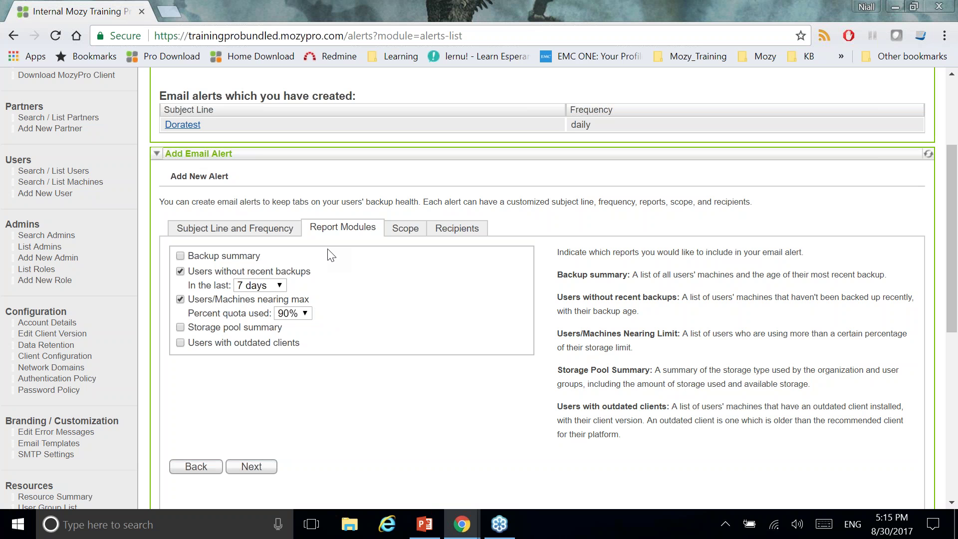
Step: Limit the alert's scope to the first four user groups instead of all user groups and subpartners
left_click(401, 233)
scroll(411, 329, "down", 1)
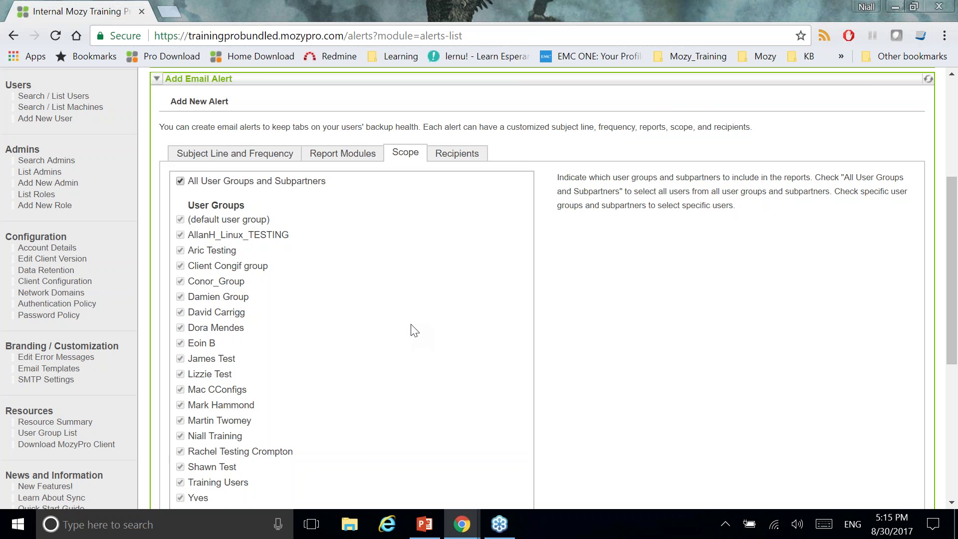
scroll(357, 278, "down", 1)
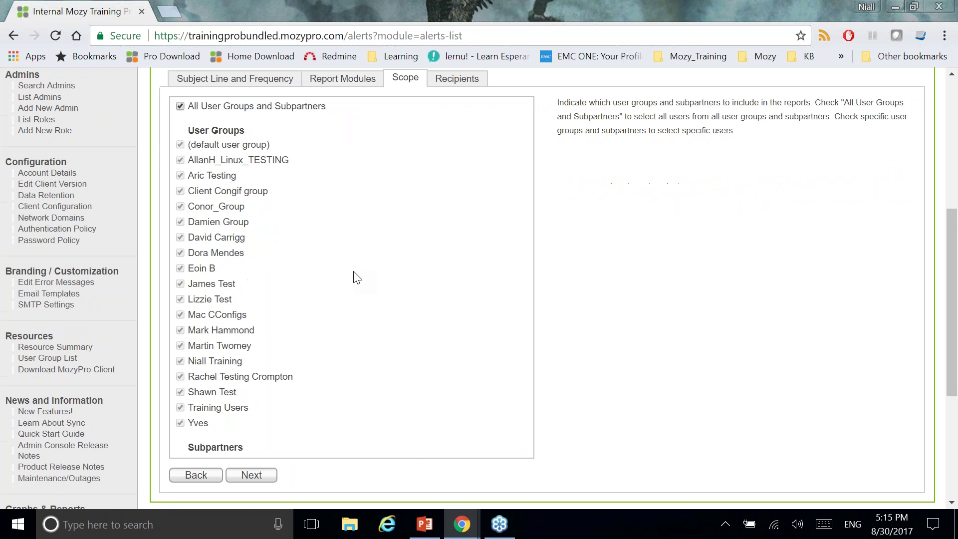
left_click(180, 106)
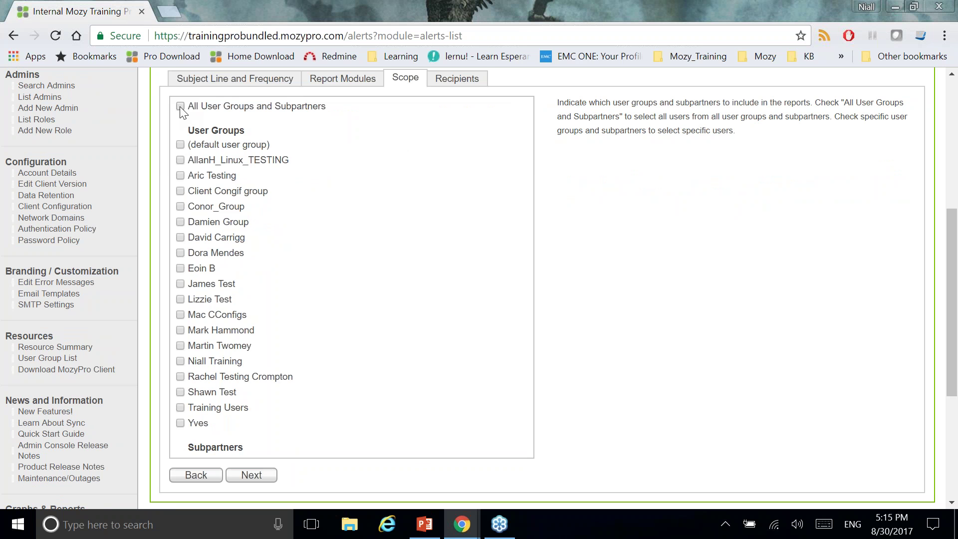
left_click(217, 84)
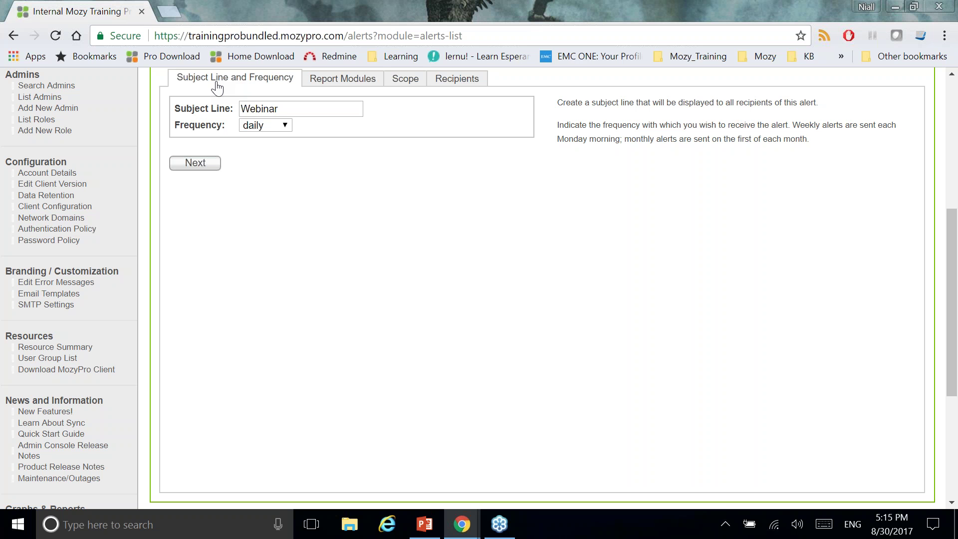
scroll(399, 163, "up", 2)
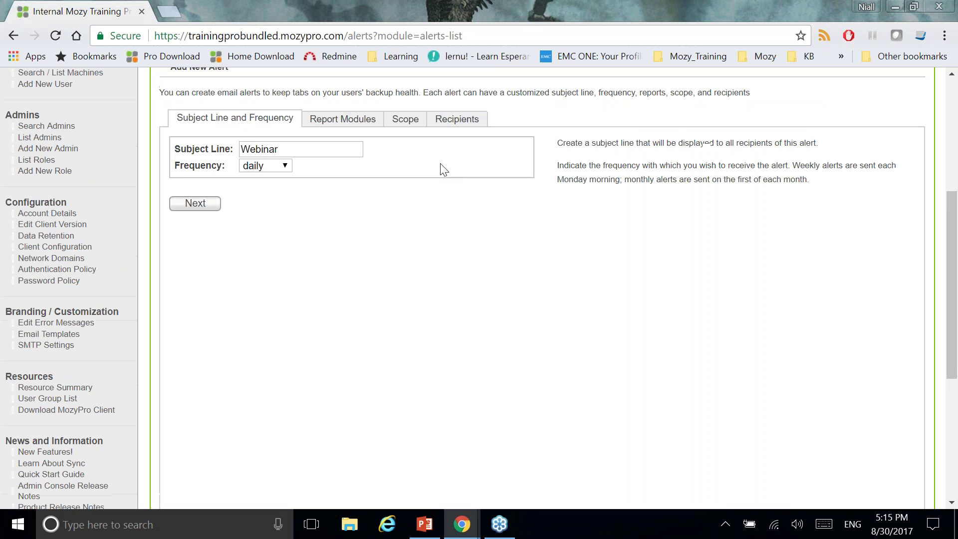
left_click(399, 154)
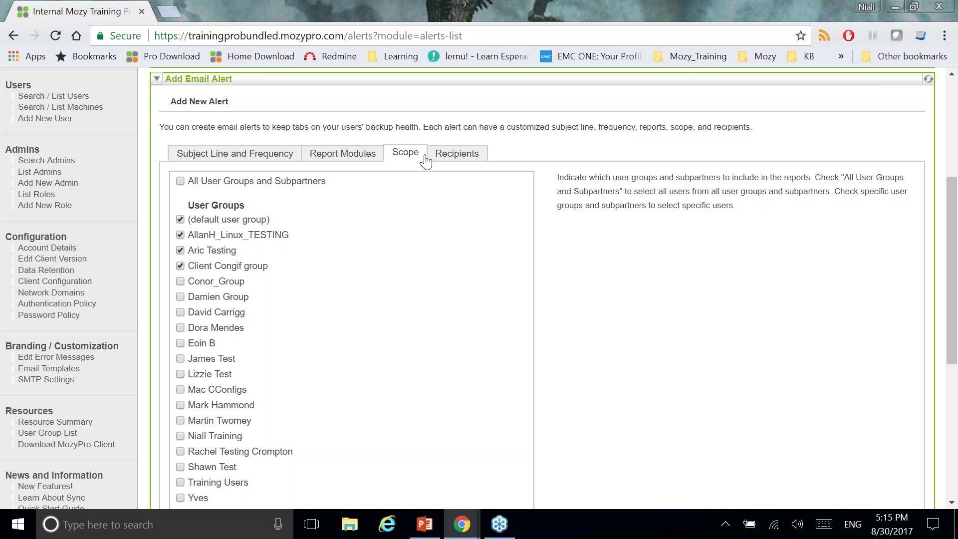
Step: Review the admins who receive the alert and add the Backup summary report to its modules
left_click(443, 154)
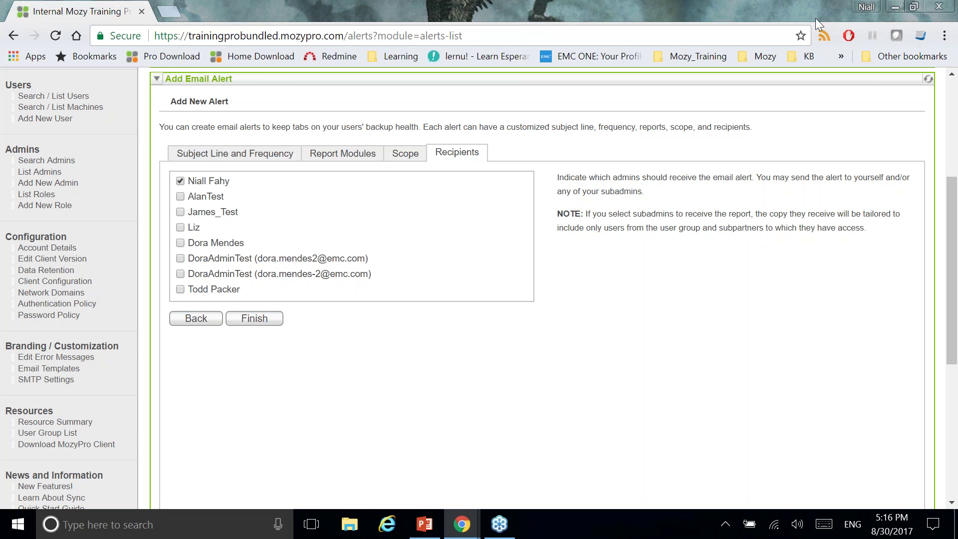
scroll(319, 180, "up", 2)
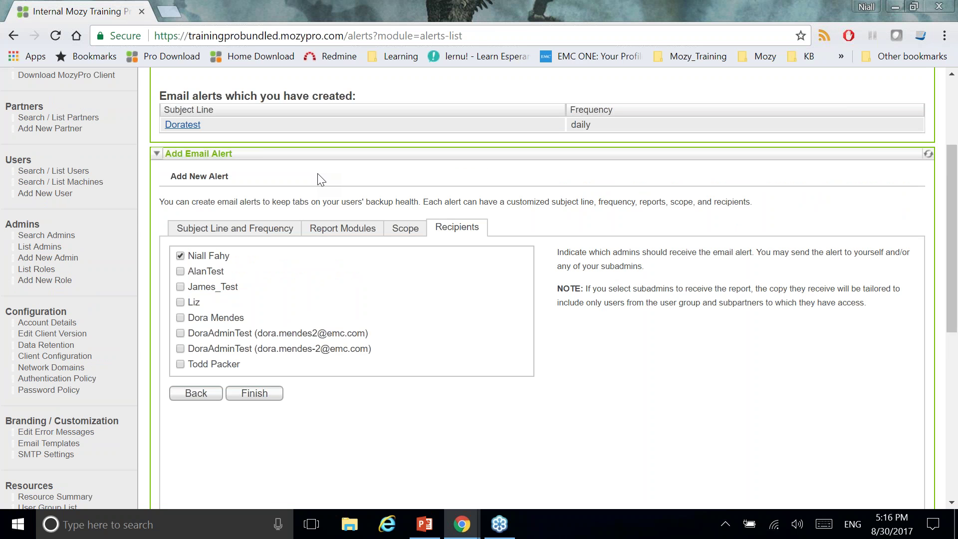
left_click(340, 230)
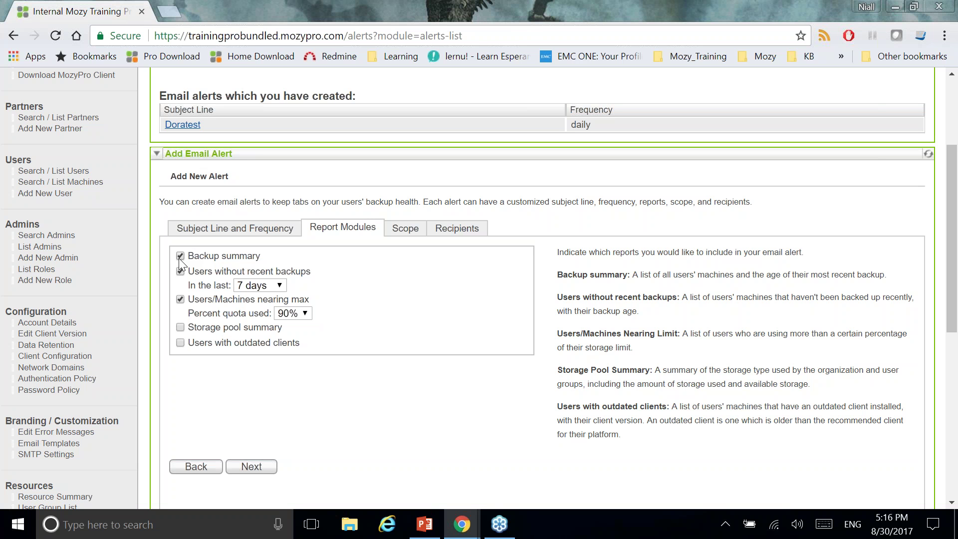
Step: Check the alert's available frequency options and its chosen report modules
left_click(209, 231)
left_click(285, 276)
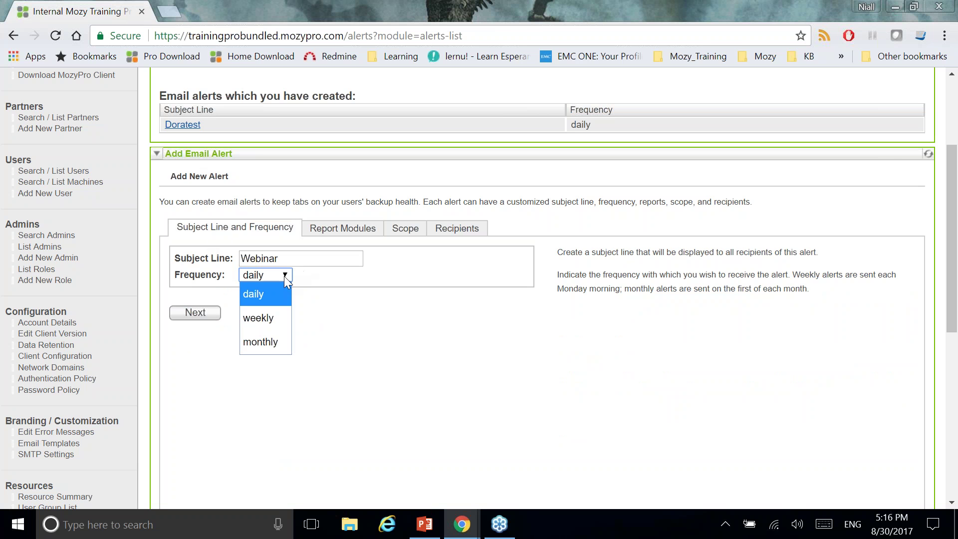
left_click(287, 281)
left_click(344, 234)
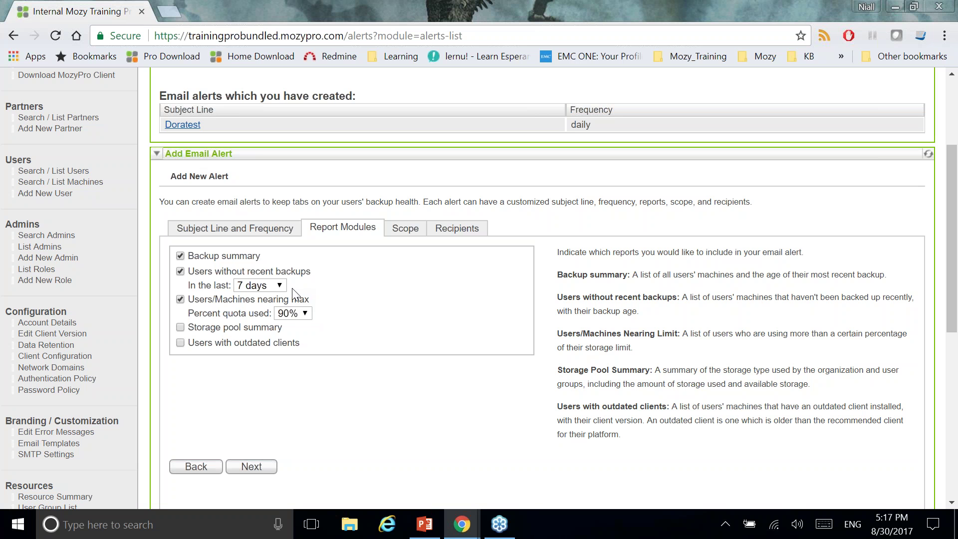
Step: Open the signed-in admin's account details to check the newsletter and email notification settings
scroll(294, 294, "up", 3)
scroll(331, 250, "down", 2)
scroll(658, 241, "up", 2)
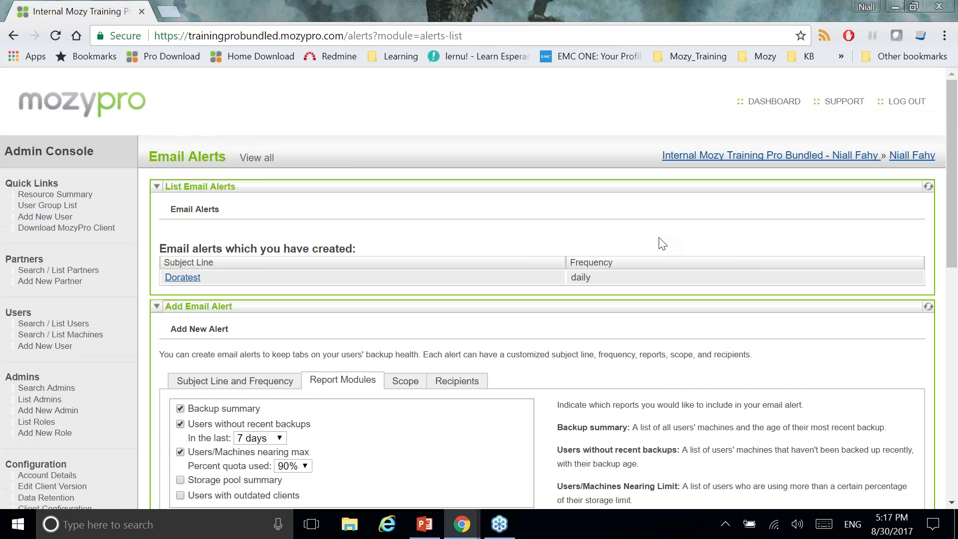
left_click(909, 156)
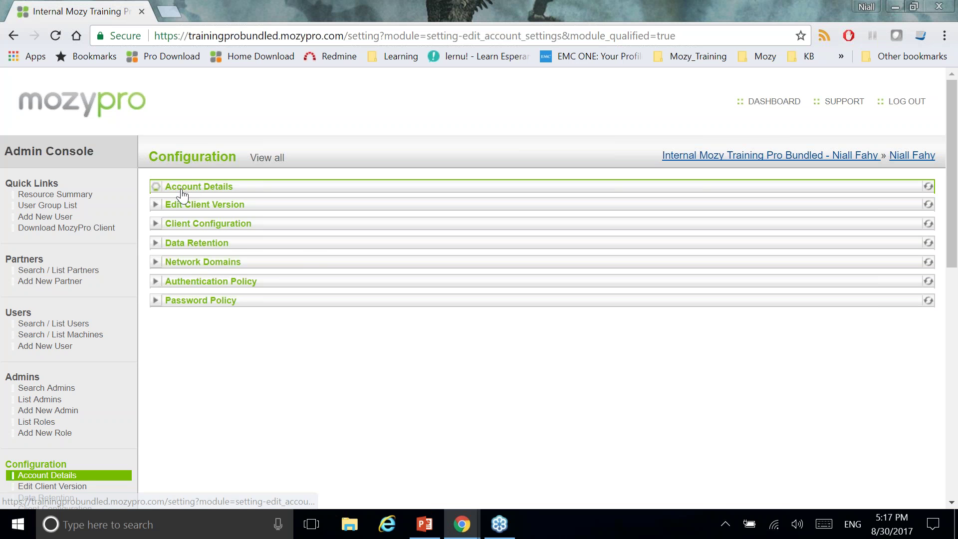
left_click(188, 190)
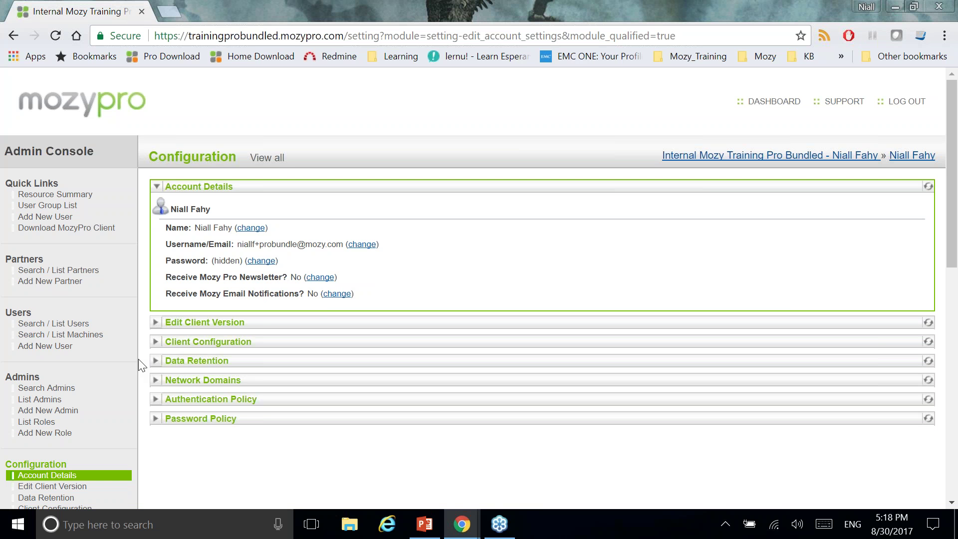
left_click(945, 231)
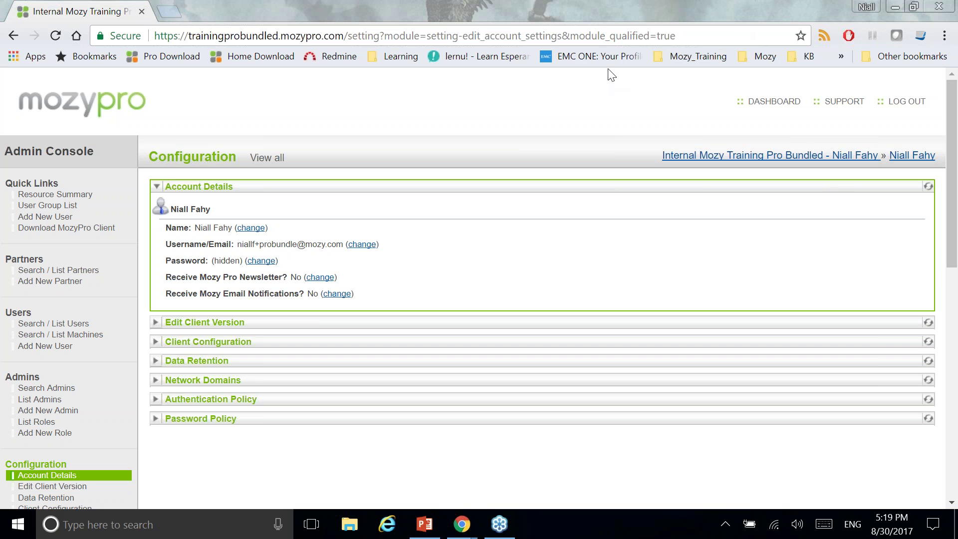
scroll(565, 109, "down", 2)
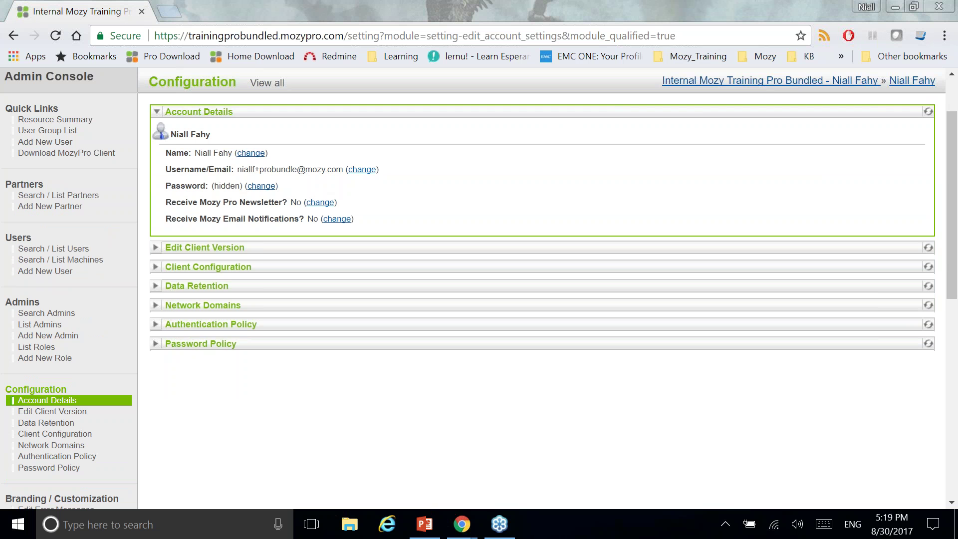
Step: Open the Report Builder under Graphs & Reports
scroll(160, 314, "down", 2)
scroll(223, 216, "up", 2)
scroll(150, 324, "down", 3)
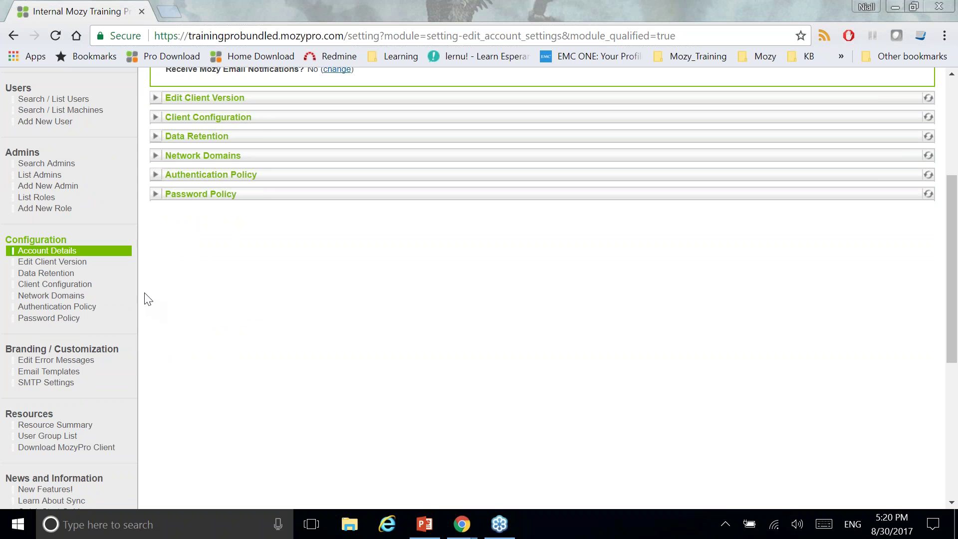
scroll(134, 298, "down", 3)
scroll(131, 297, "down", 3)
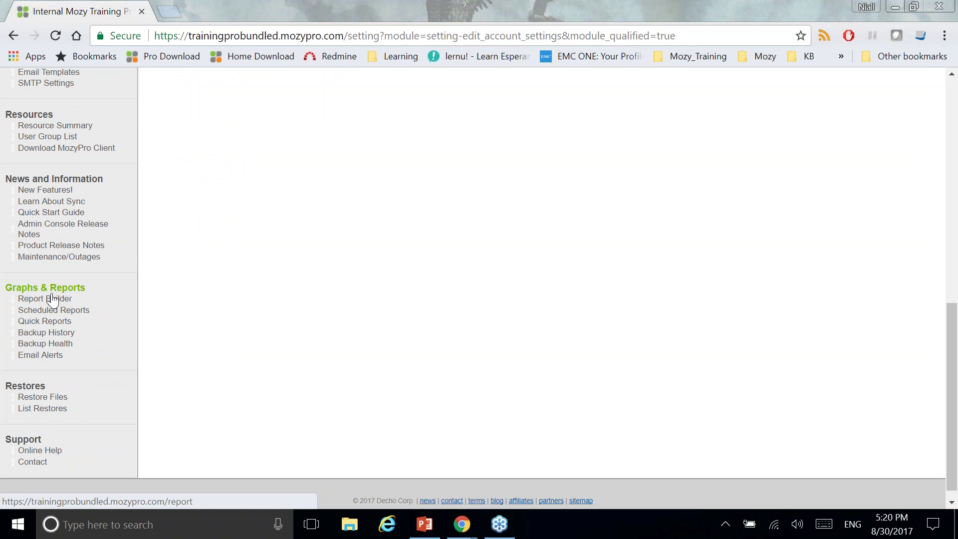
left_click(53, 300)
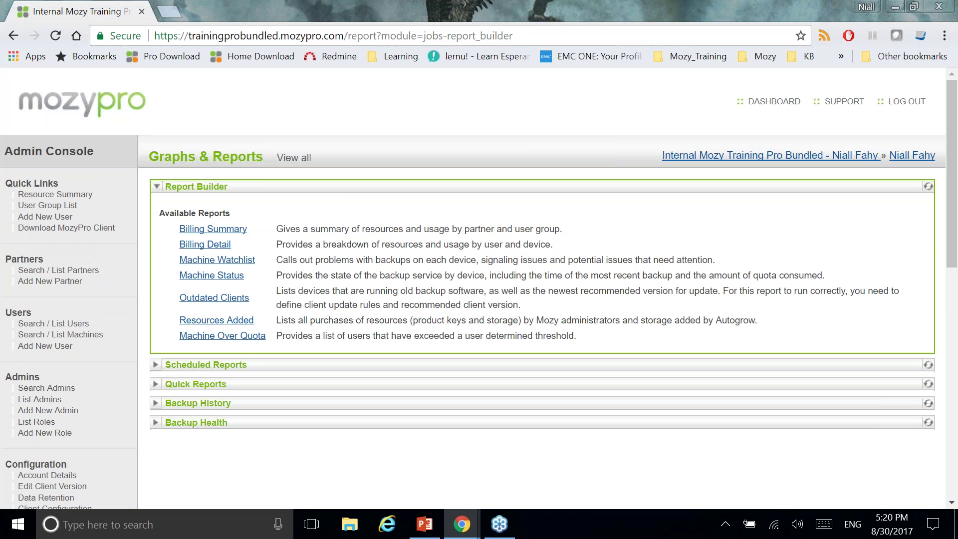
Step: Review the available report types and expand the scheduled reports list
scroll(224, 235, "down", 4)
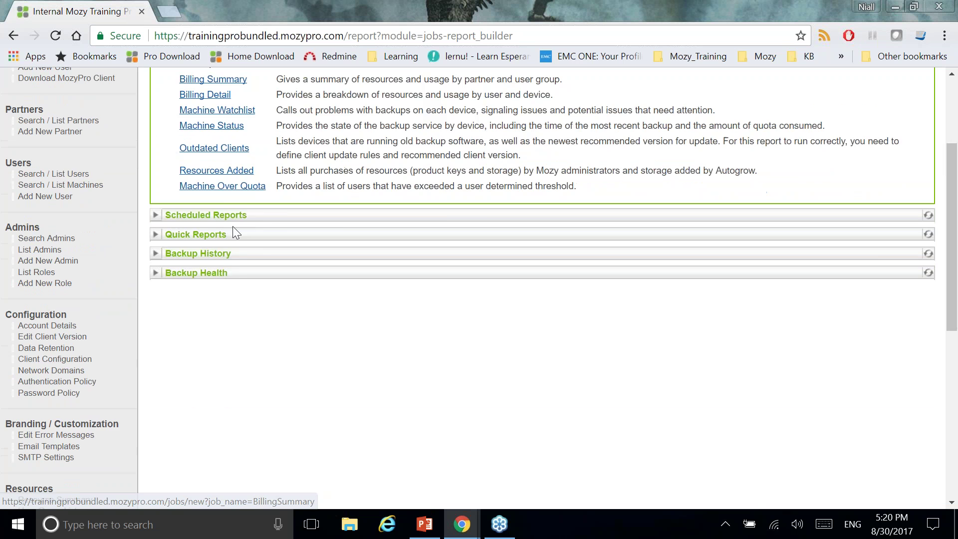
scroll(224, 235, "up", 2)
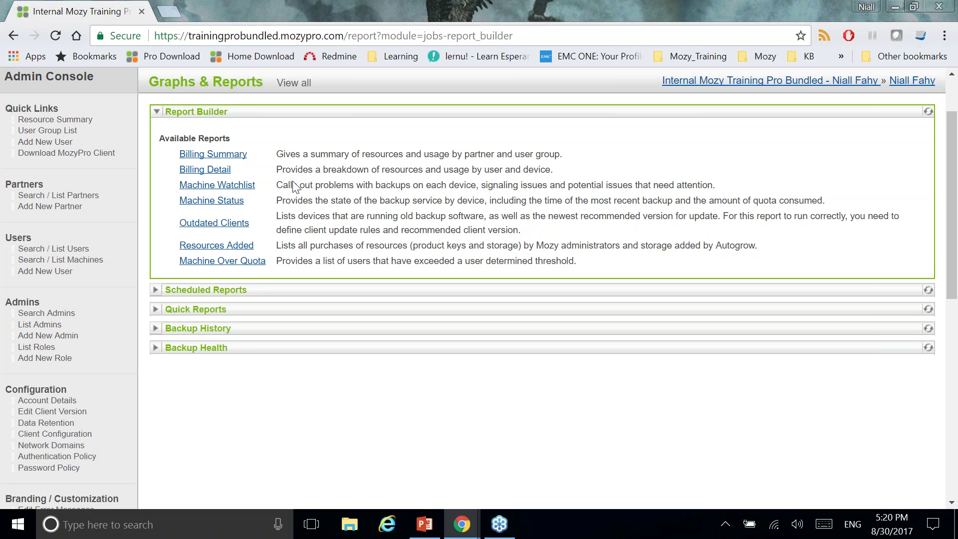
left_click(156, 290)
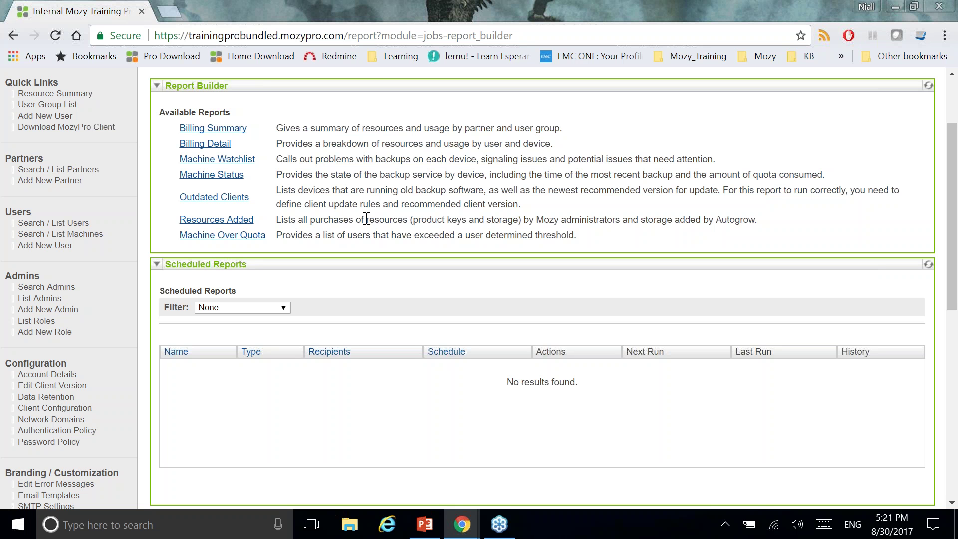
Step: Start a new Machine Watchlist report named "webinar" with a daily frequency
left_click(209, 163)
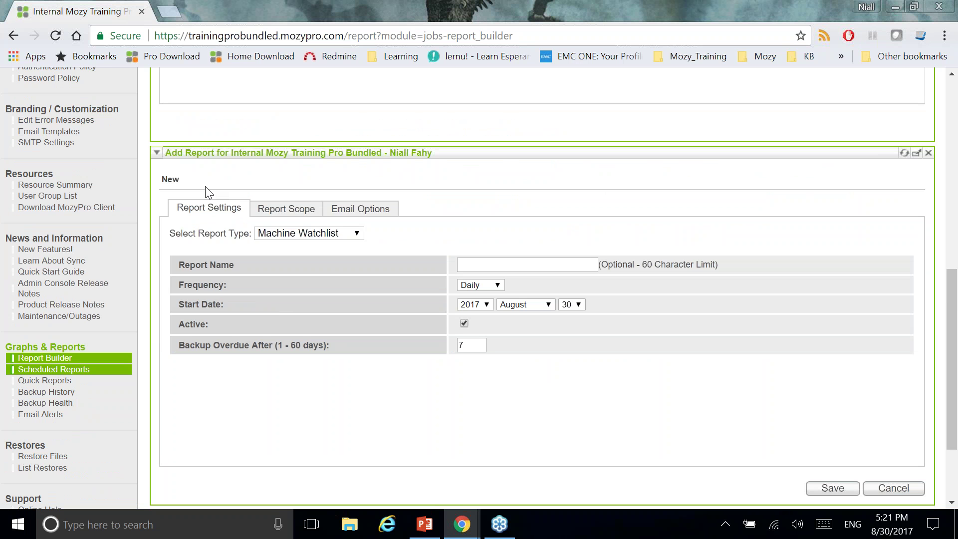
left_click(461, 265)
type("webinar")
left_click(498, 285)
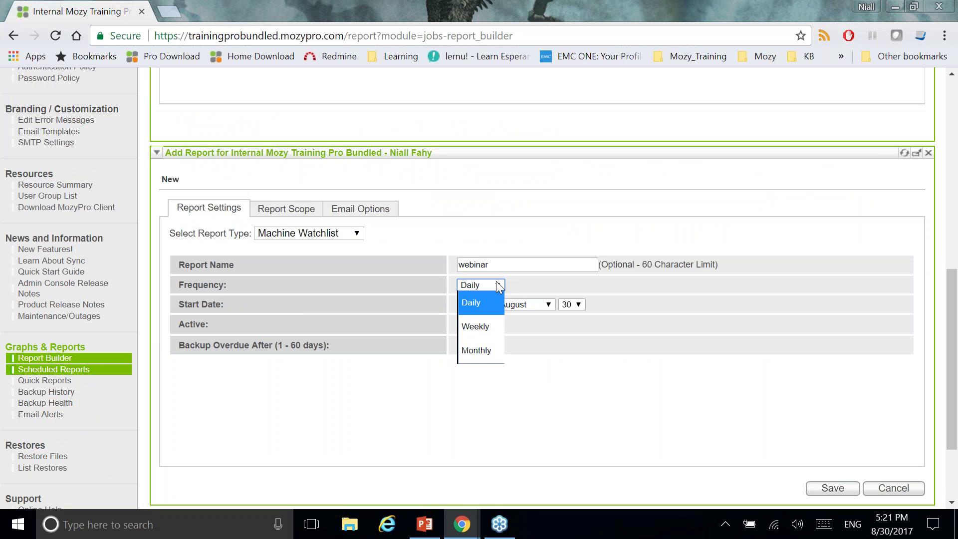
left_click(490, 301)
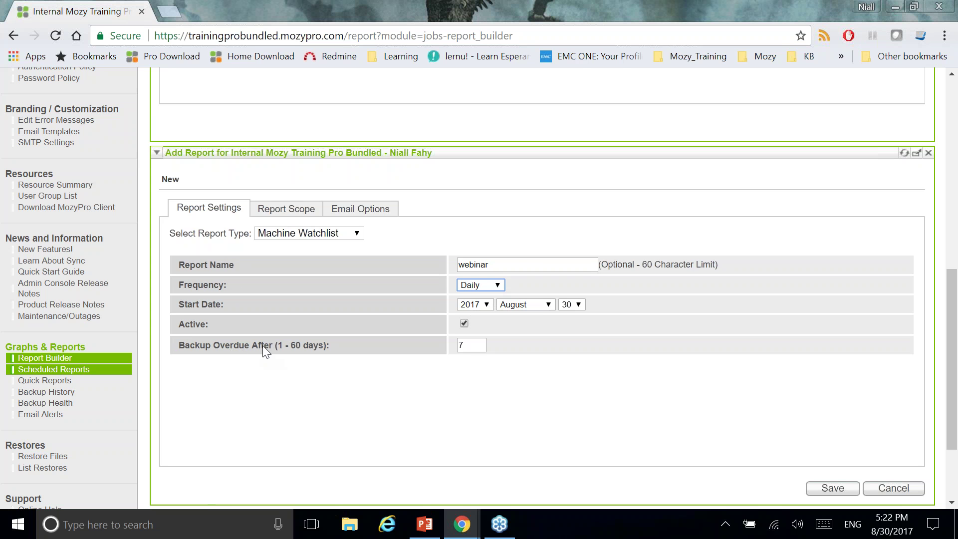
Step: Set the report to treat backups as overdue after 5 days
left_click(492, 340)
key("BackSpace")
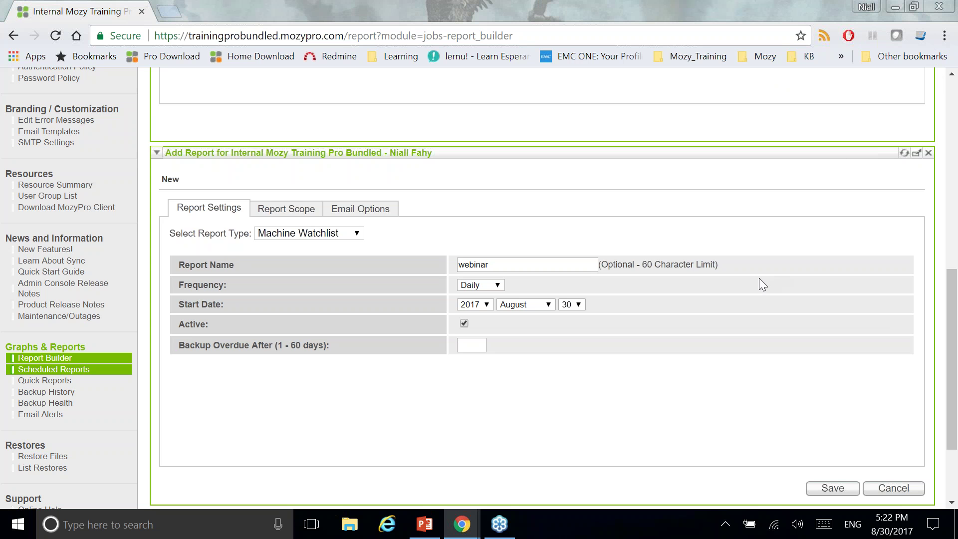
left_click(476, 346)
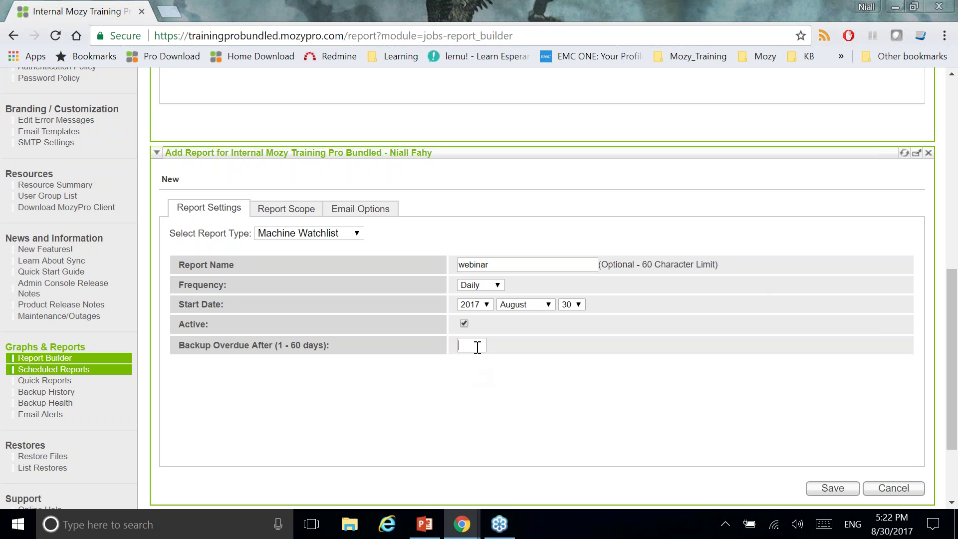
type("5")
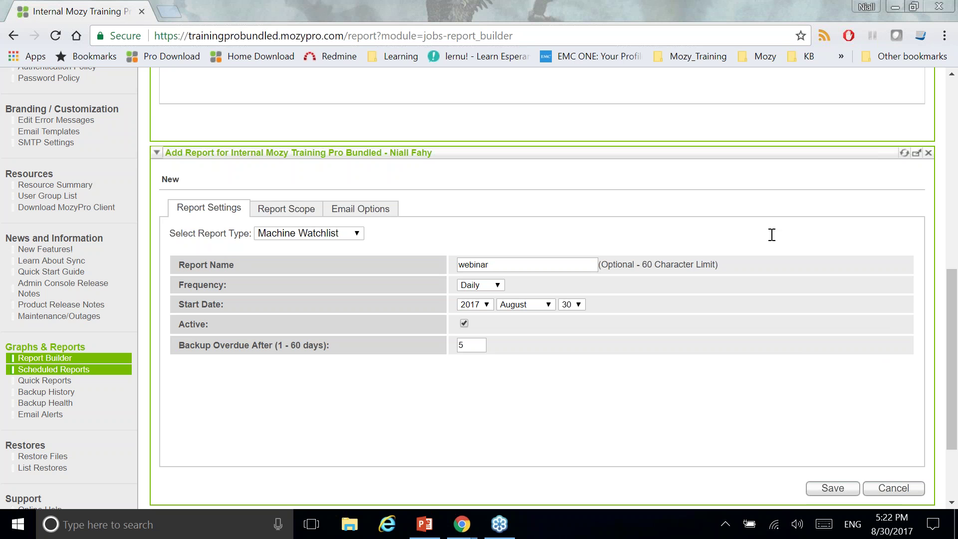
Step: Collapse the scheduled reports list and review the new report's scope, email options and settings
left_click(283, 209)
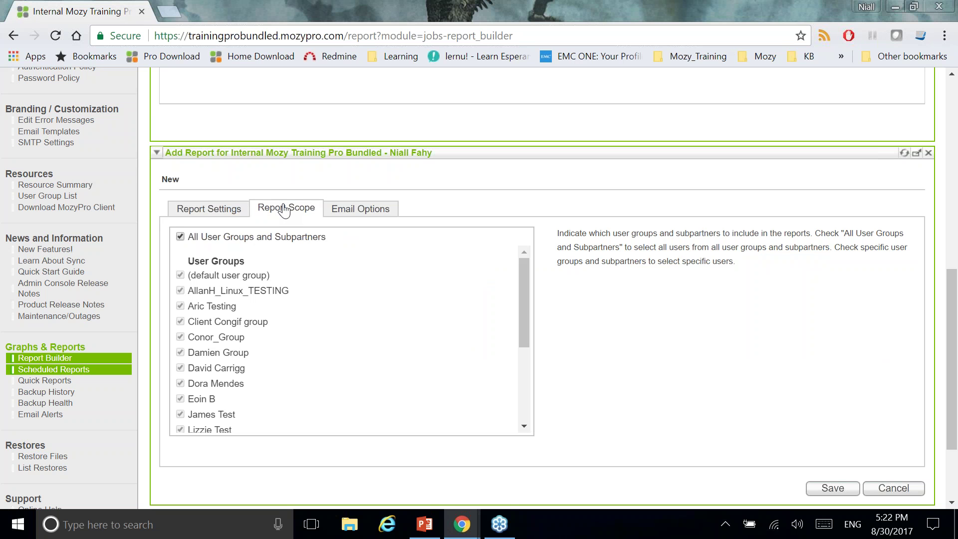
scroll(346, 300, "up", 2)
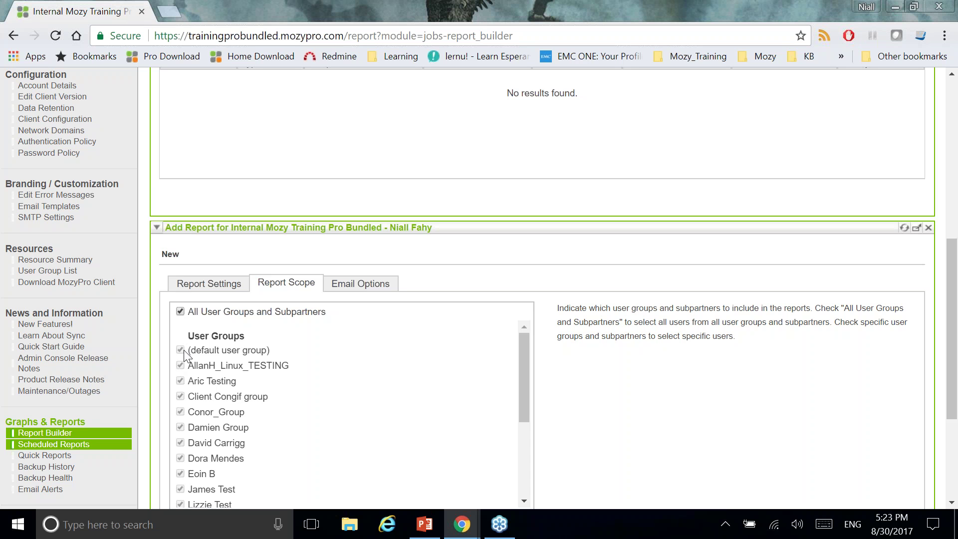
scroll(183, 349, "up", 4)
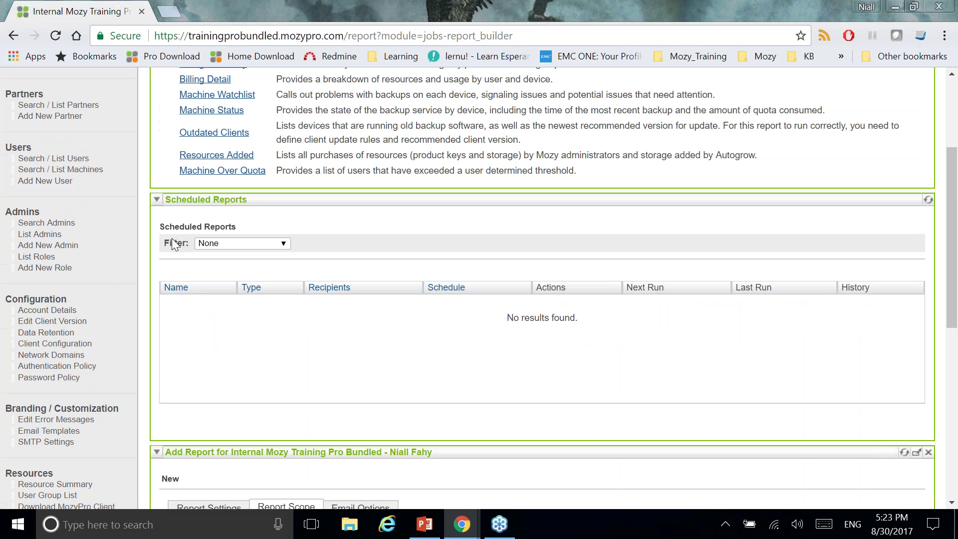
left_click(155, 200)
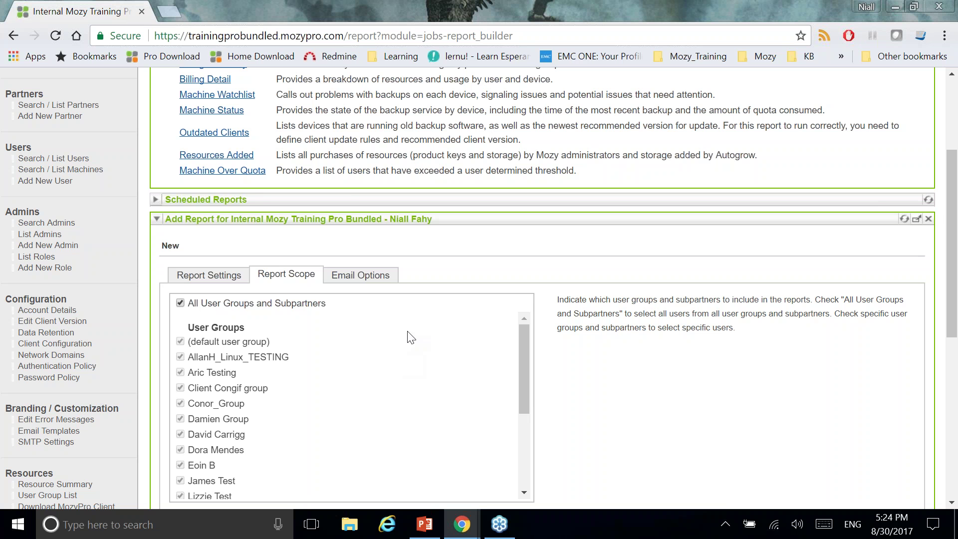
left_click(365, 275)
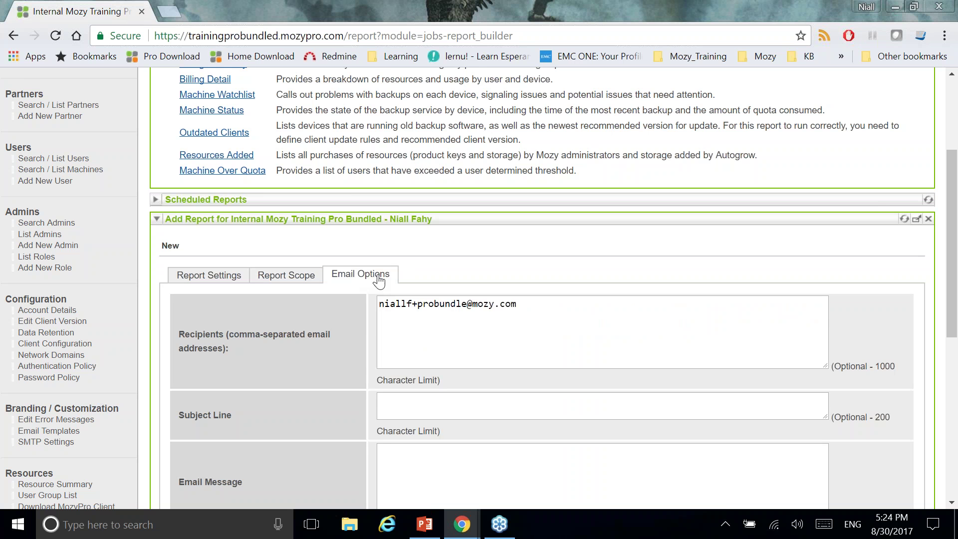
scroll(355, 324, "down", 1)
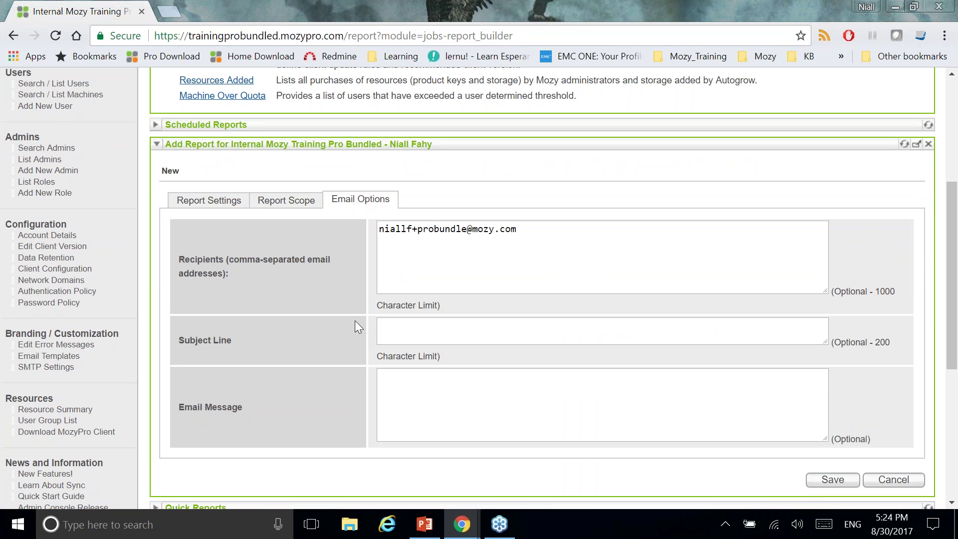
left_click(220, 199)
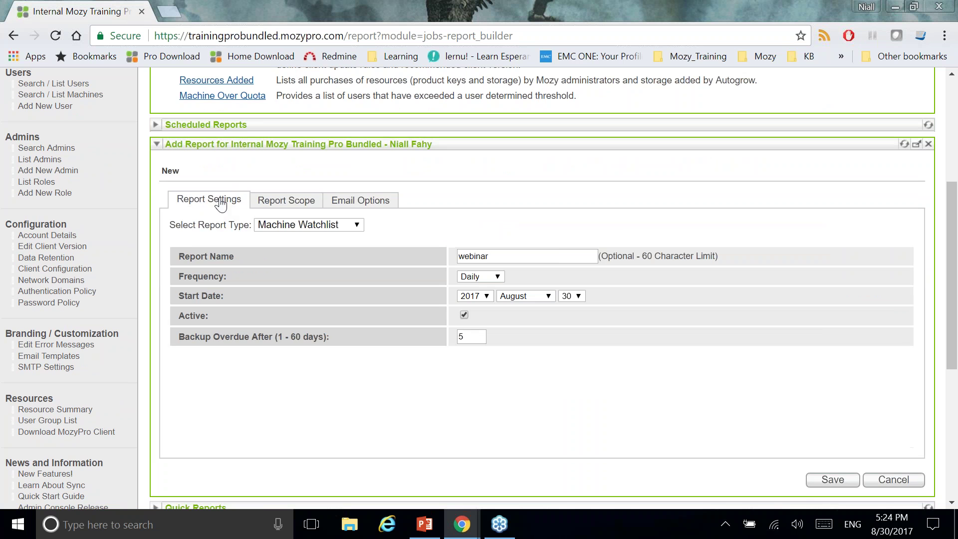
Step: Limit the report's scope to the default user group only and save the report with its prefilled recipient
left_click(287, 200)
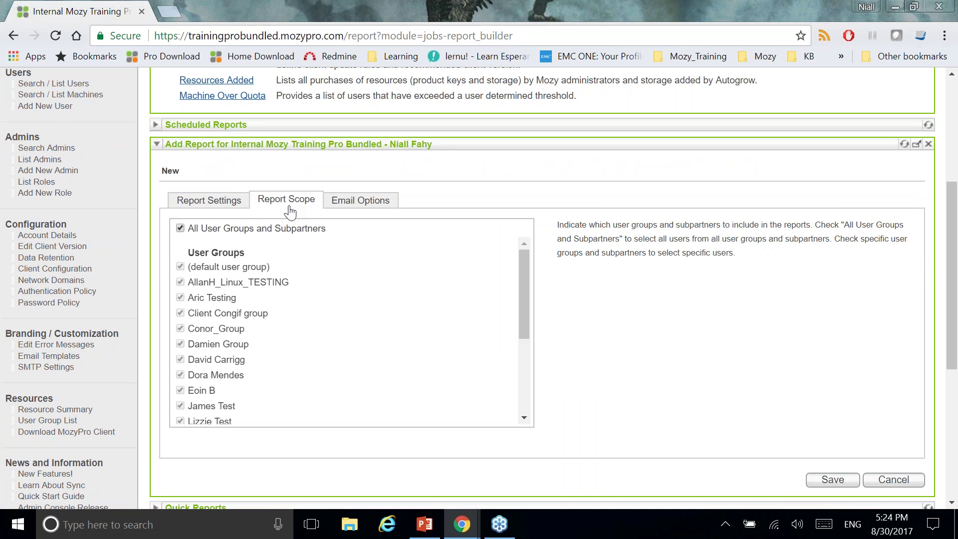
left_click(180, 228)
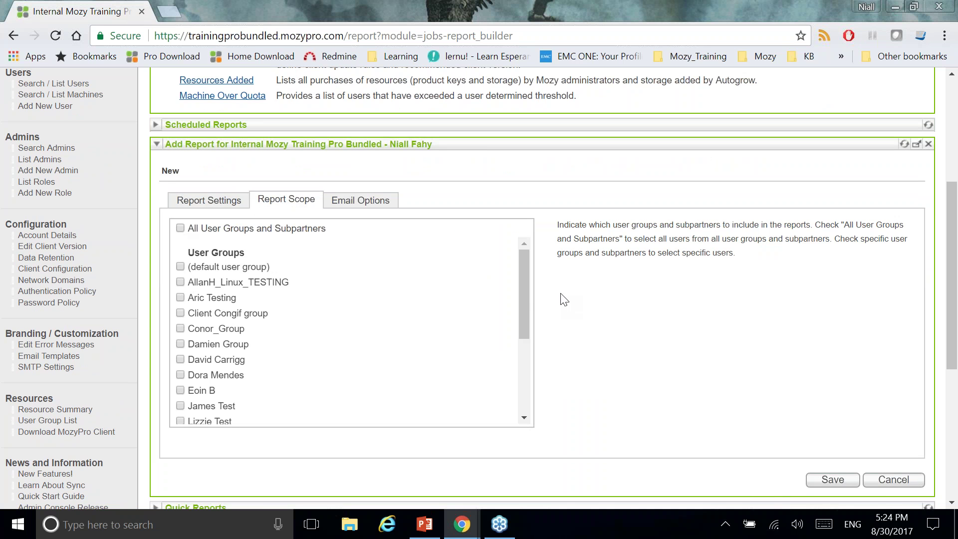
left_click_drag(524, 294, 524, 298)
left_click(180, 257)
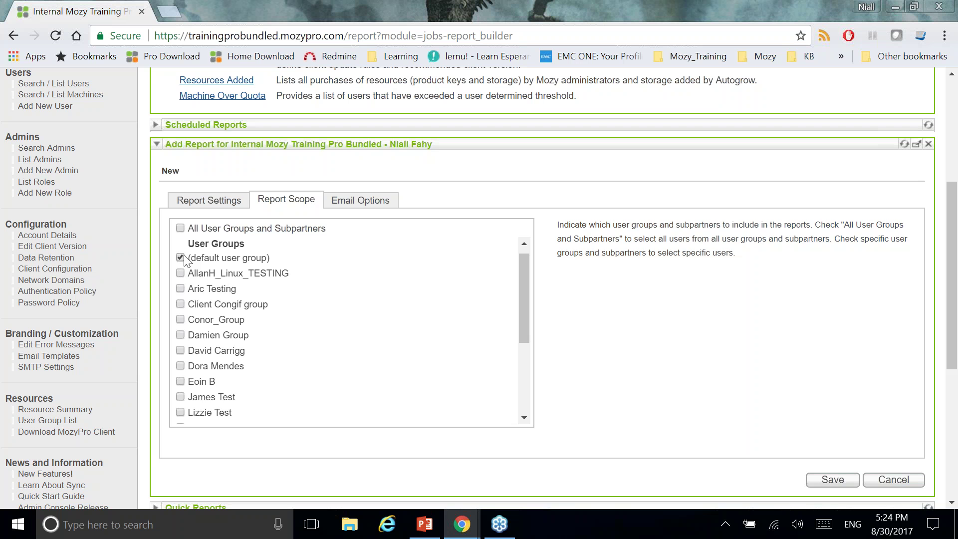
left_click(359, 201)
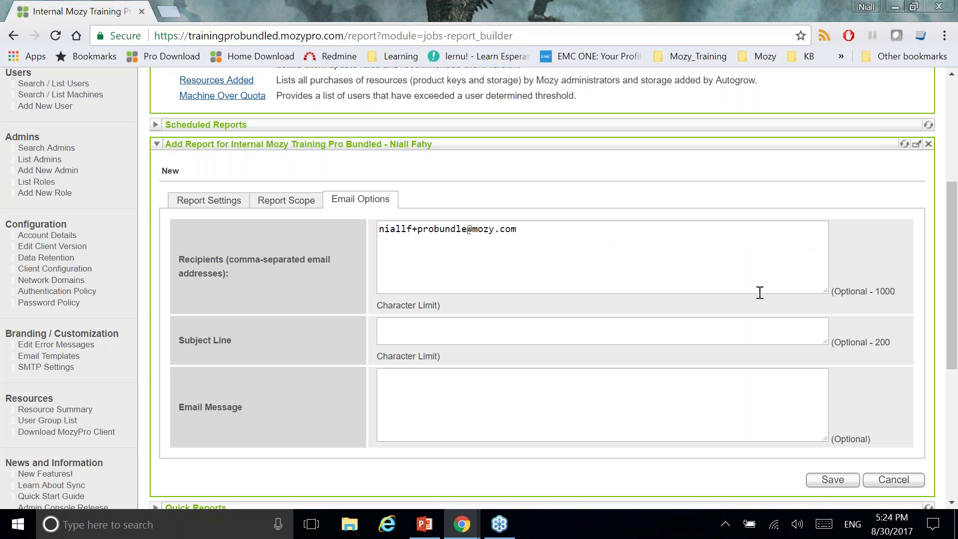
left_click(838, 480)
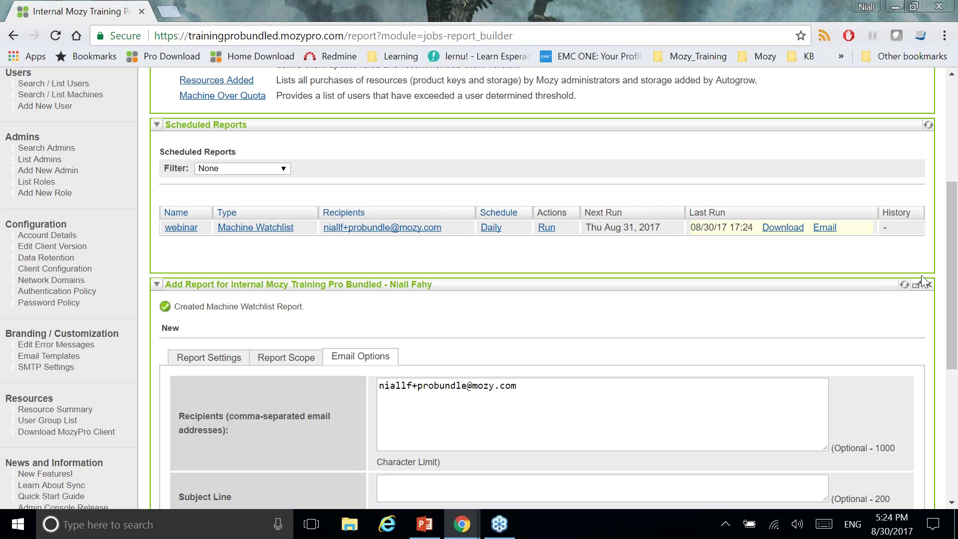
Step: Download the scheduled webinar report and open the CSV file in Excel
left_click(777, 230)
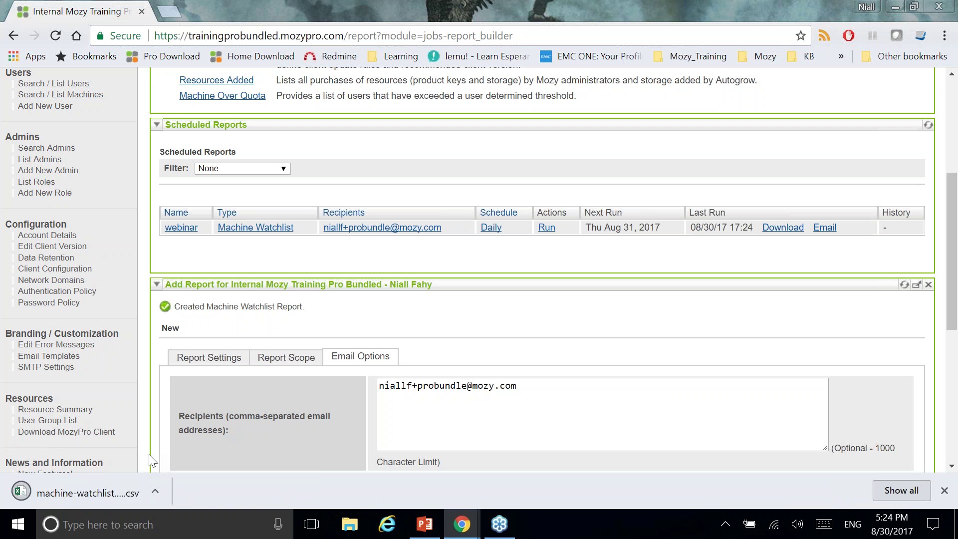
left_click(50, 494)
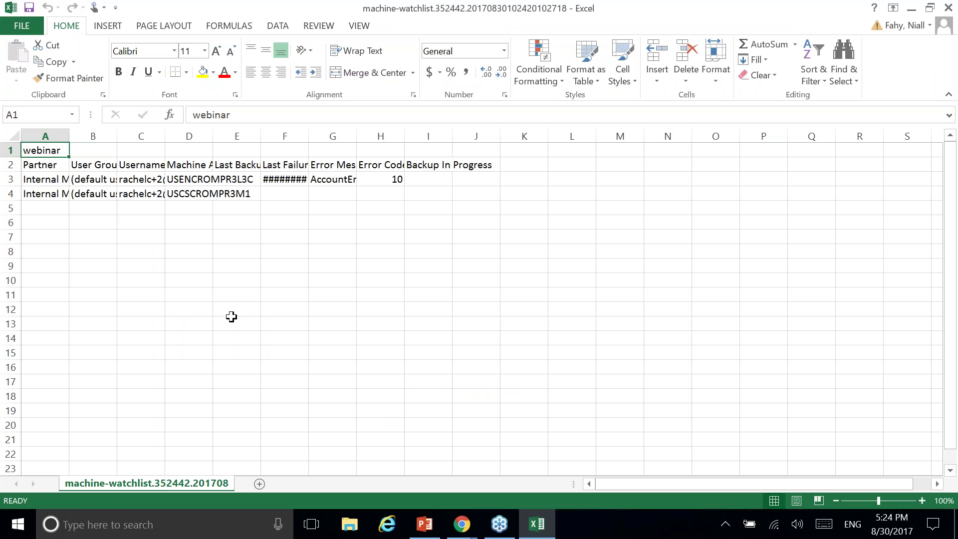
Step: Fit columns A to I of the machine watchlist to their contents to read the full report
double_click(69, 136)
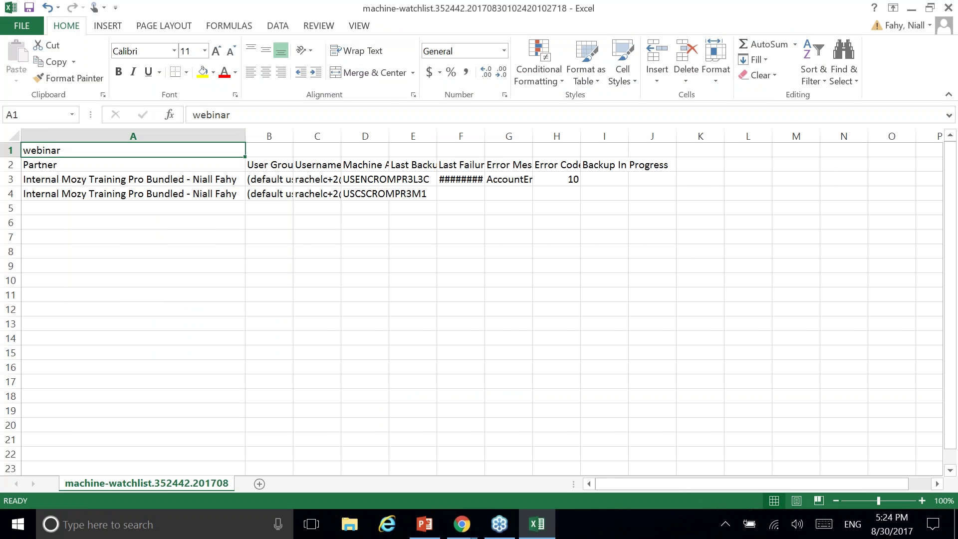
double_click(293, 136)
double_click(389, 135)
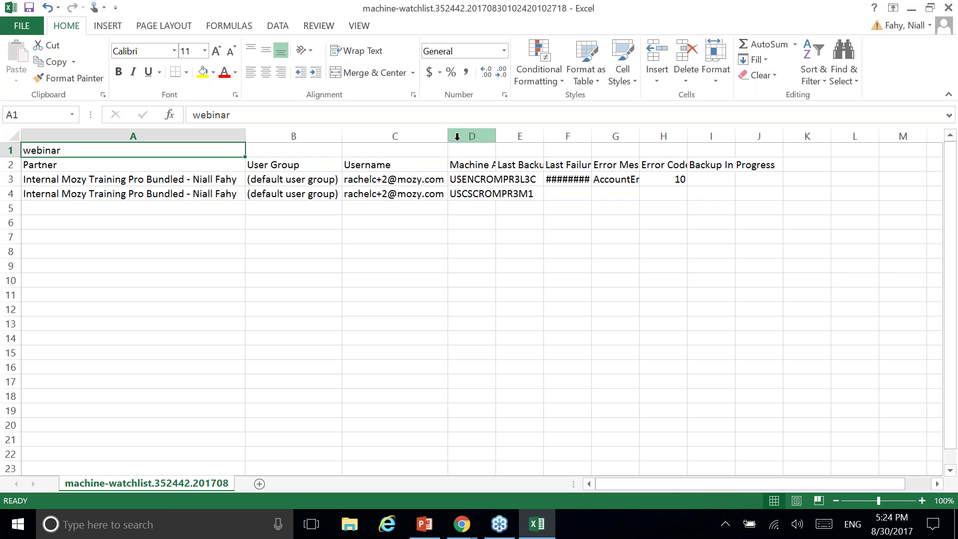
left_click_drag(494, 135, 493, 134)
double_click(494, 136)
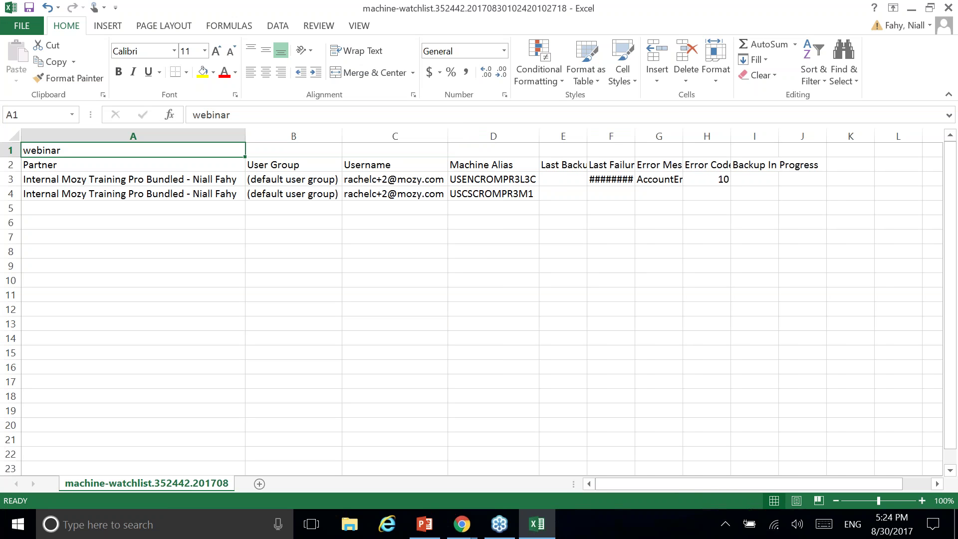
double_click(587, 136)
left_click_drag(645, 137, 645, 136)
double_click(645, 137)
double_click(726, 136)
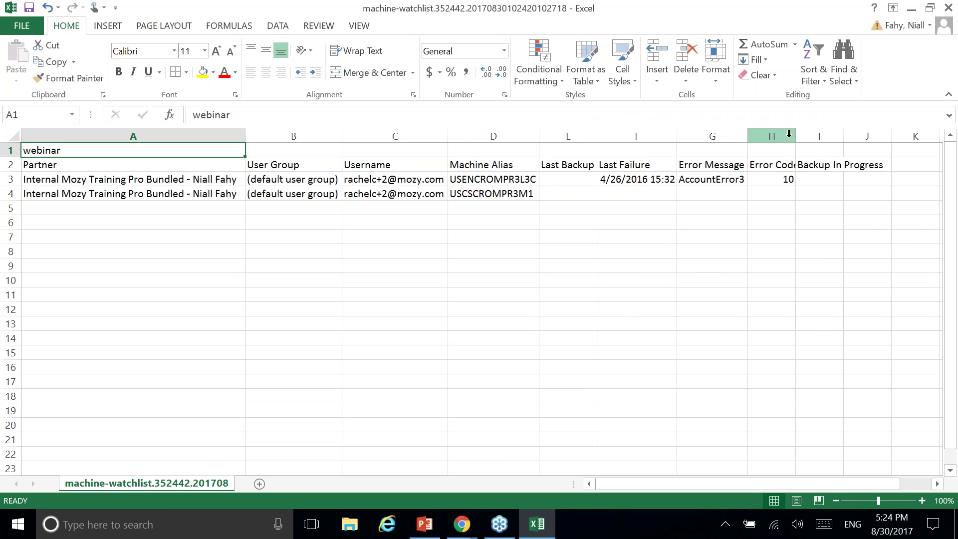
double_click(795, 135)
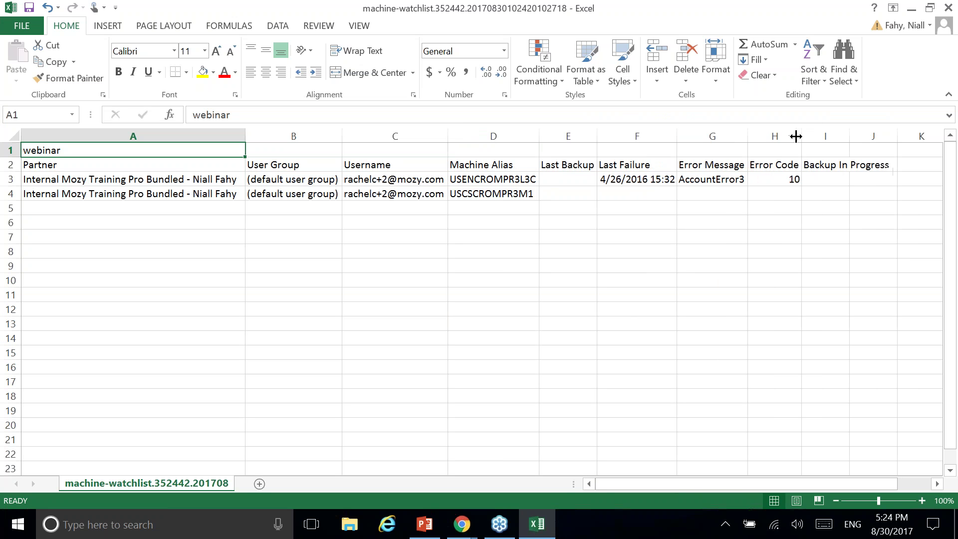
double_click(851, 136)
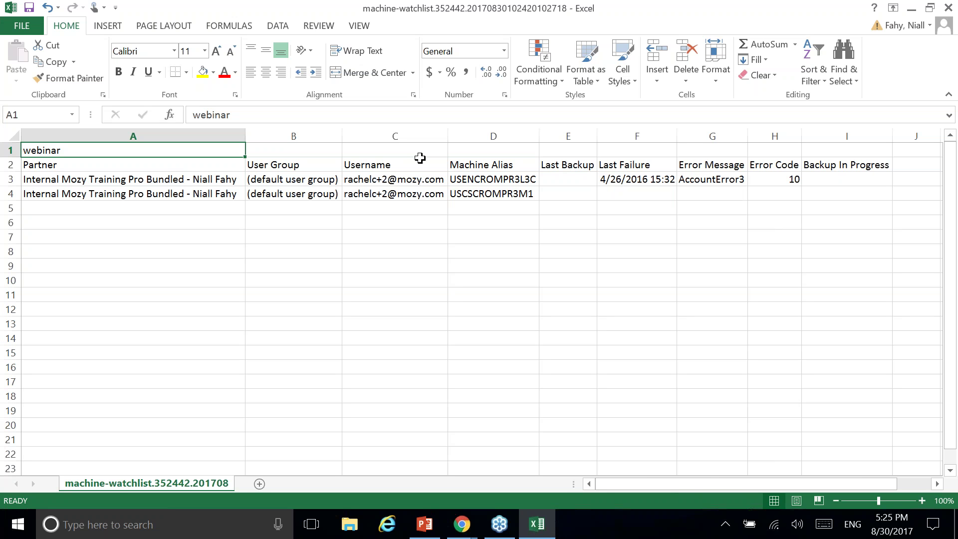
Step: Close the CSV without saving its changes and close the Add Report form in the Admin Console
left_click(948, 8)
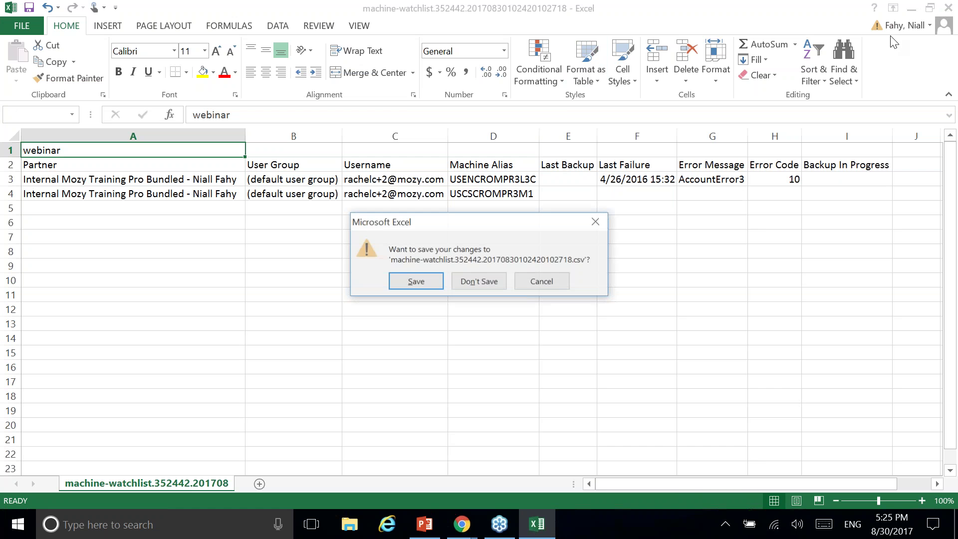
left_click(493, 280)
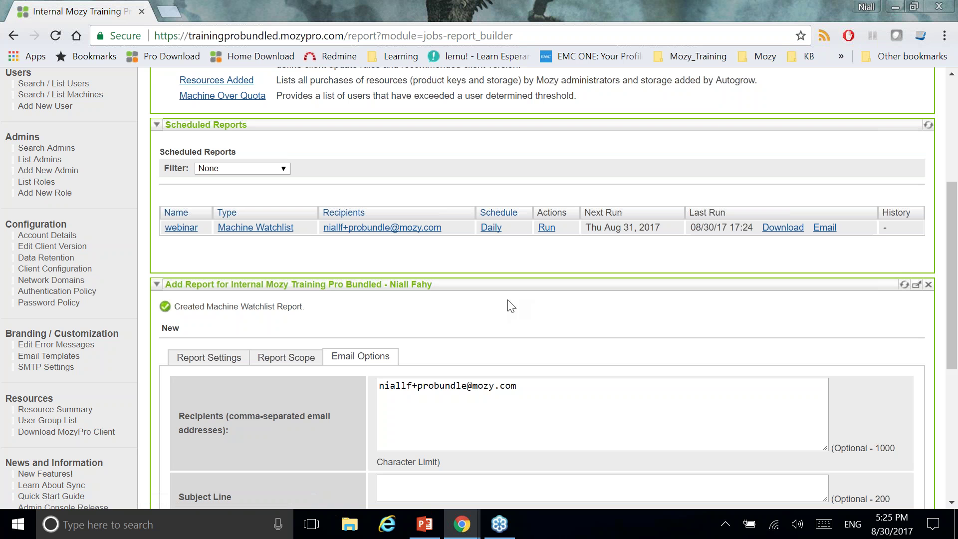
left_click(929, 284)
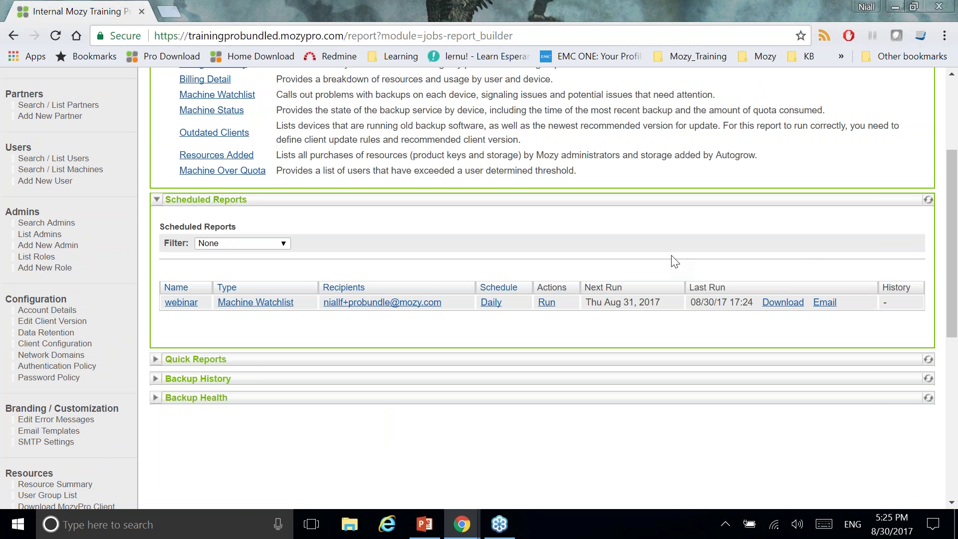
Step: Look over the available and scheduled reports, and expand Quick Reports to view the CSV exports on offer
scroll(668, 241, "up", 2)
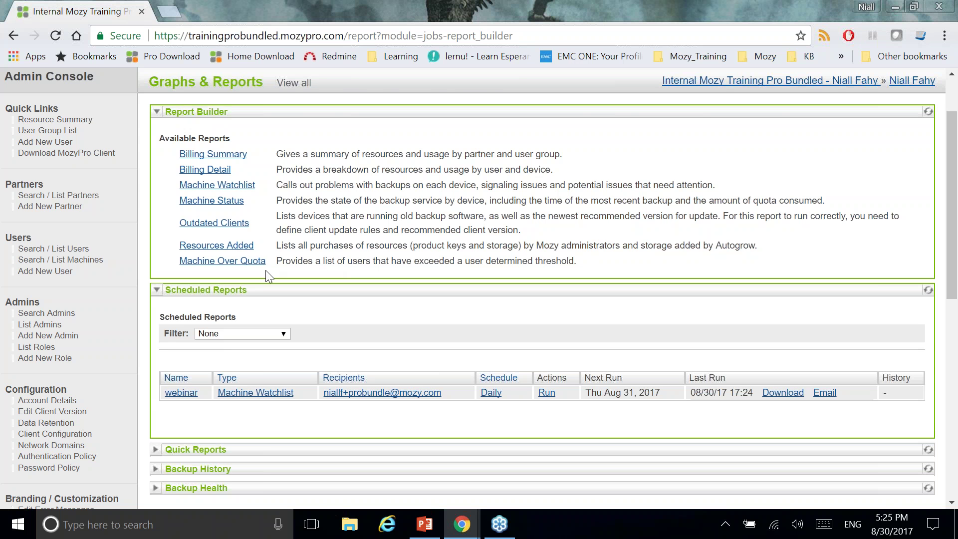
scroll(122, 295, "down", 6)
scroll(145, 295, "down", 2)
scroll(172, 234, "up", 6)
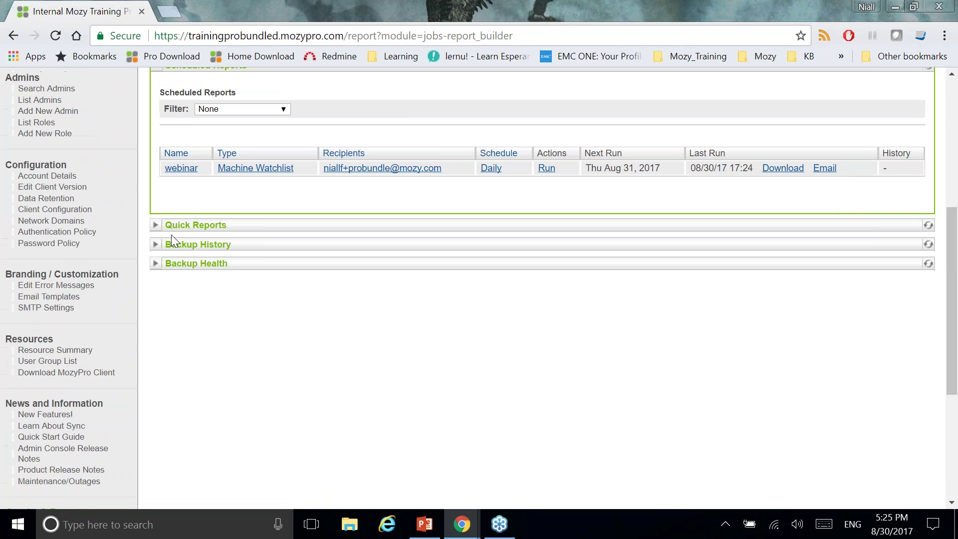
left_click(156, 375)
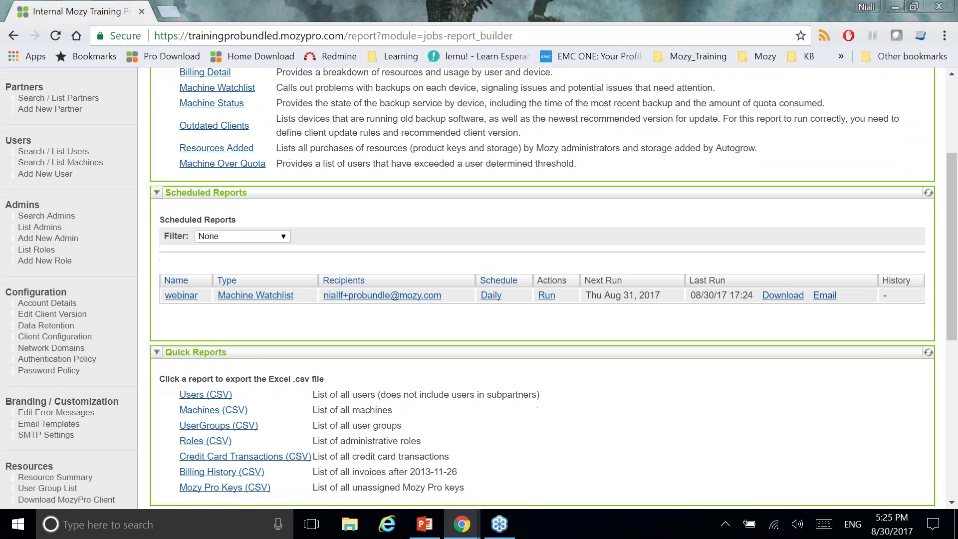
scroll(213, 445, "down", 1)
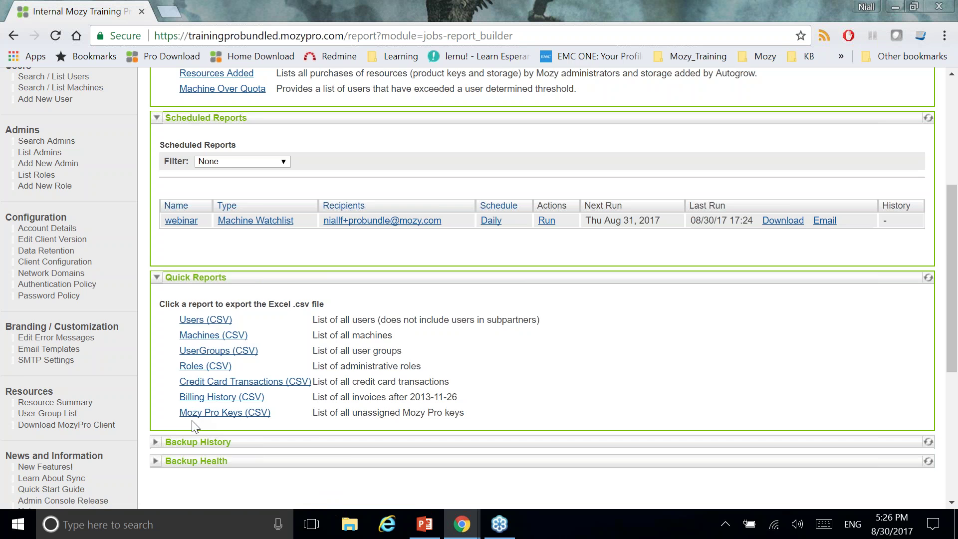
Step: Expand the Backup History and Backup Health sections and look through them
scroll(184, 409, "down", 2)
left_click(155, 370)
left_click(156, 384)
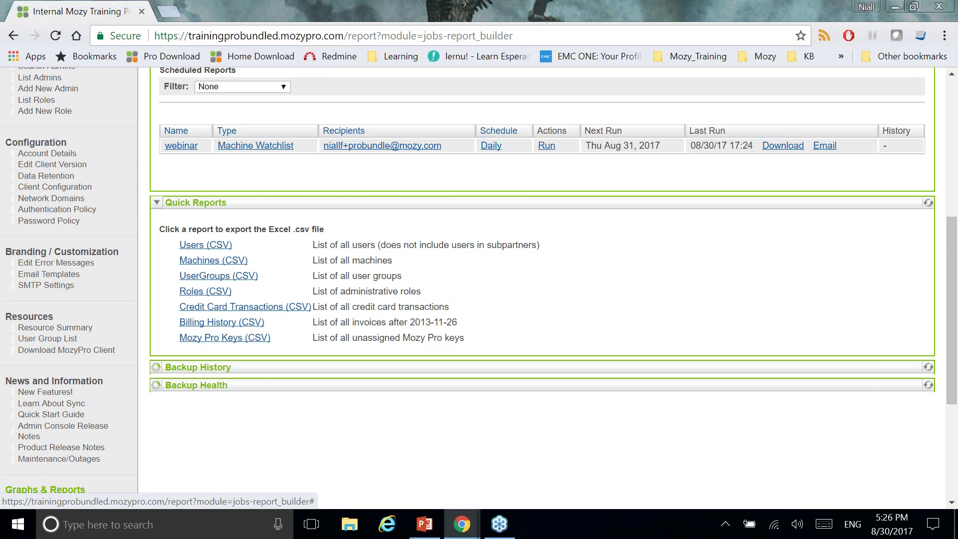
scroll(284, 389, "down", 5)
scroll(390, 366, "up", 10)
Step: Return to the dashboard, dismissing the What's New window, and open the Mozy My Support page
left_click(763, 101)
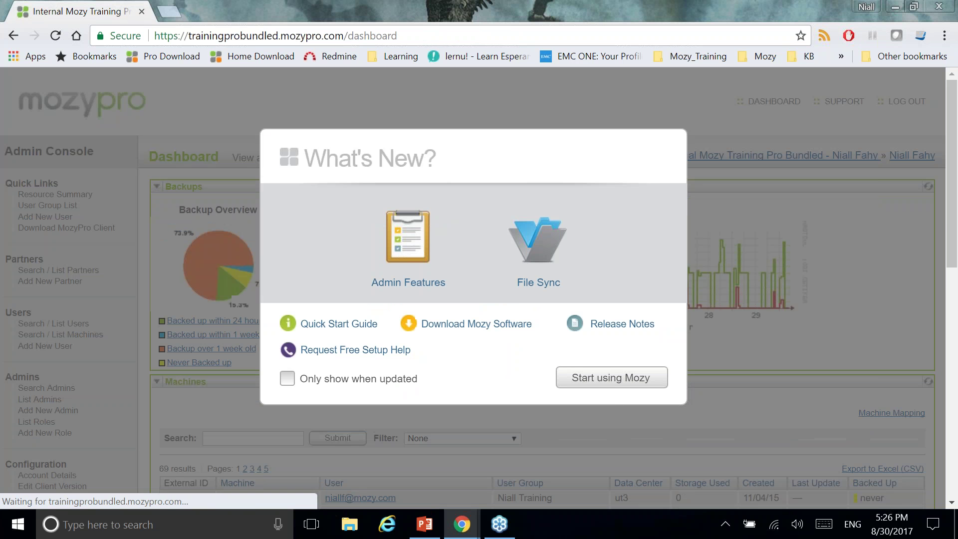
left_click(584, 377)
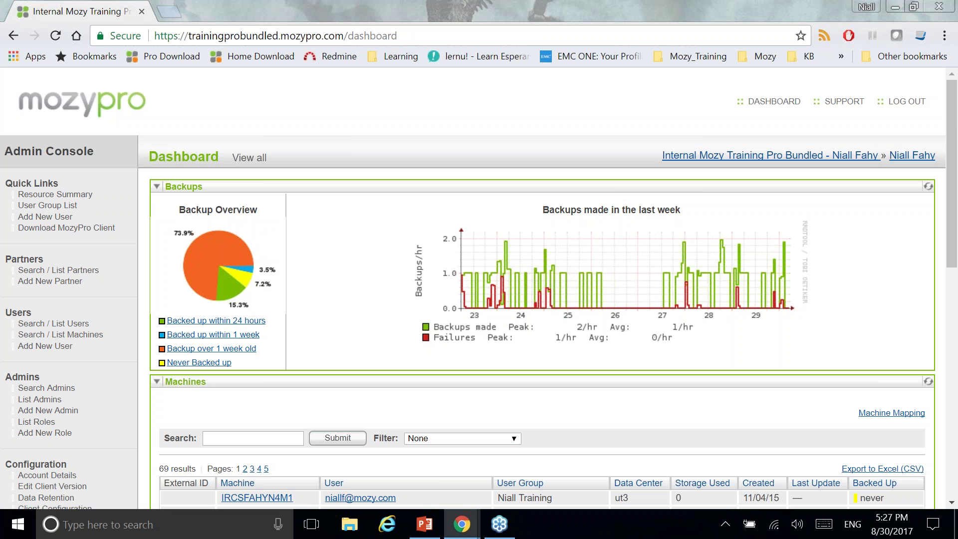
left_click_drag(948, 29, 375, 12)
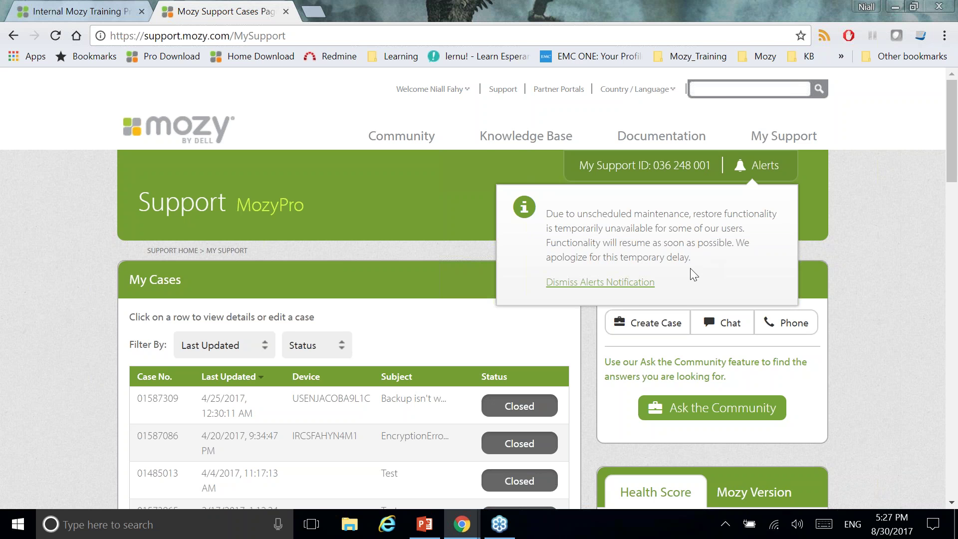
Step: Dismiss the alerts notification on the My Support page, then redisplay the alert and hide it again
left_click(595, 285)
left_click(742, 170)
left_click(742, 169)
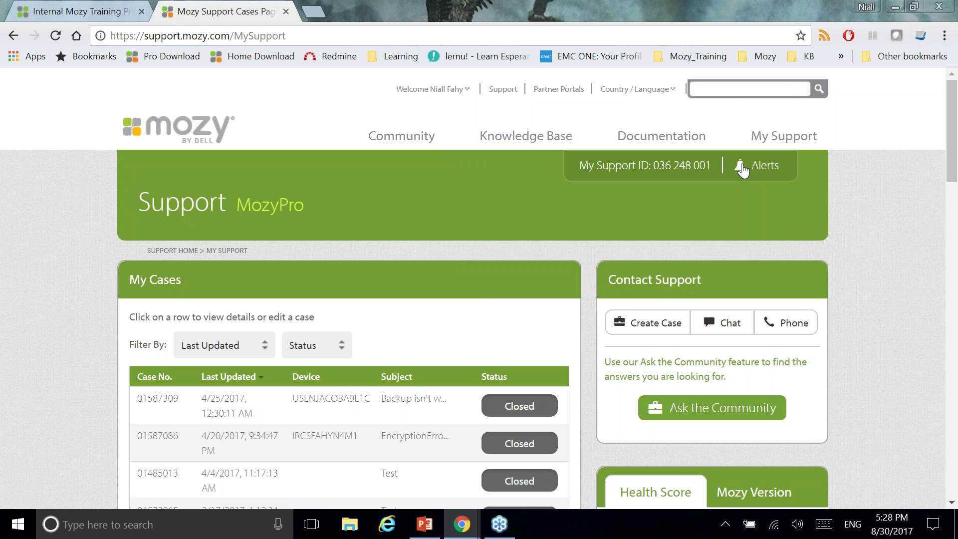
left_click(742, 169)
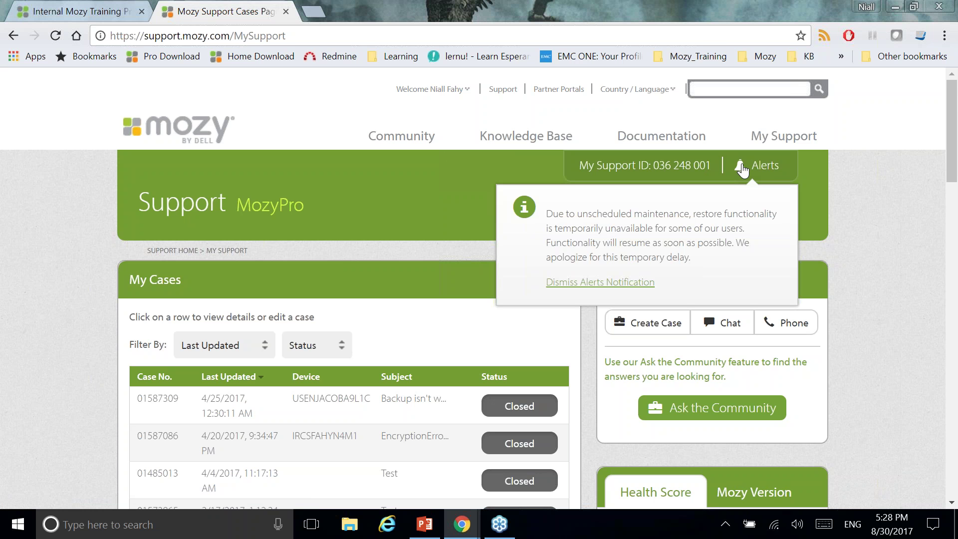
left_click(742, 170)
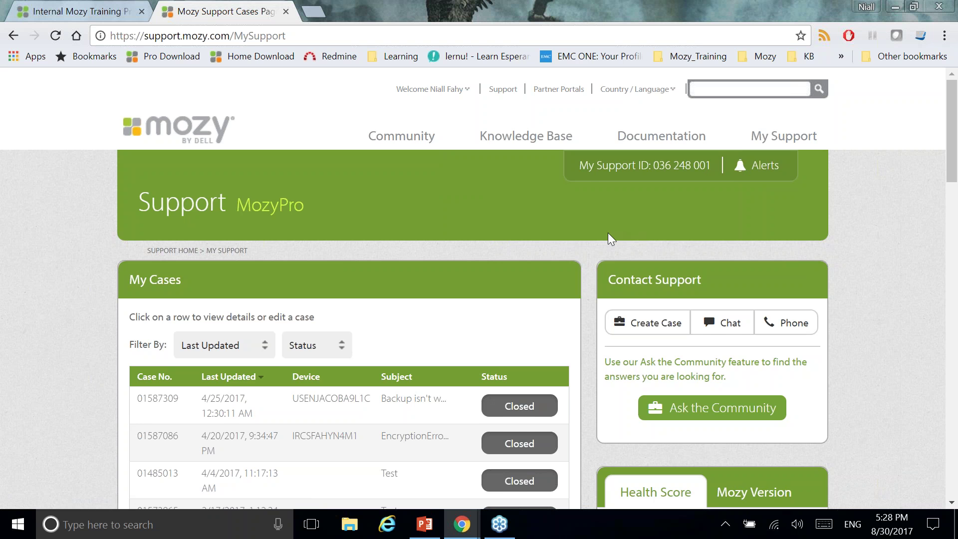
Step: Review the support cases and Health Score, and open the Machine Health System from the chart's success portion
scroll(607, 232, "down", 2)
scroll(604, 237, "down", 3)
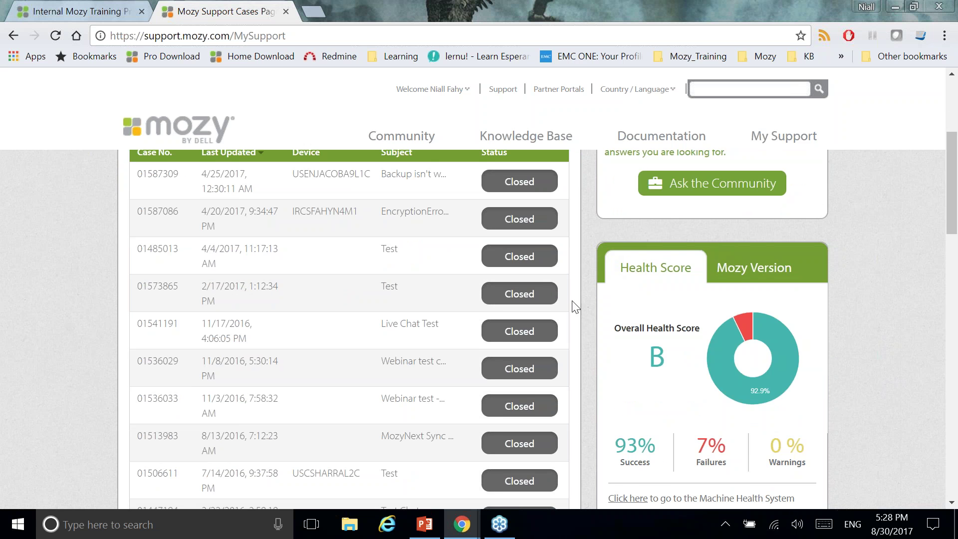
scroll(669, 282, "down", 2)
scroll(668, 277, "down", 2)
scroll(666, 272, "up", 2)
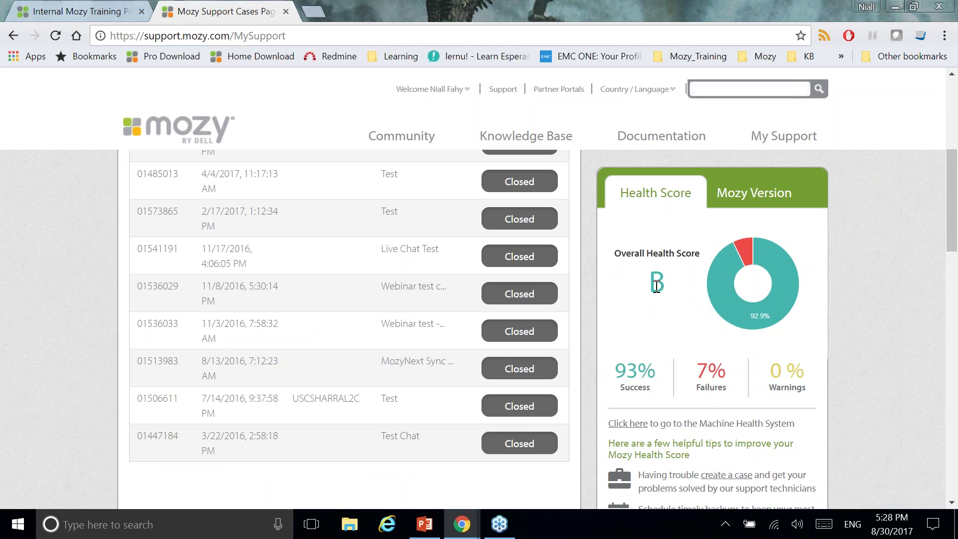
left_click(724, 267)
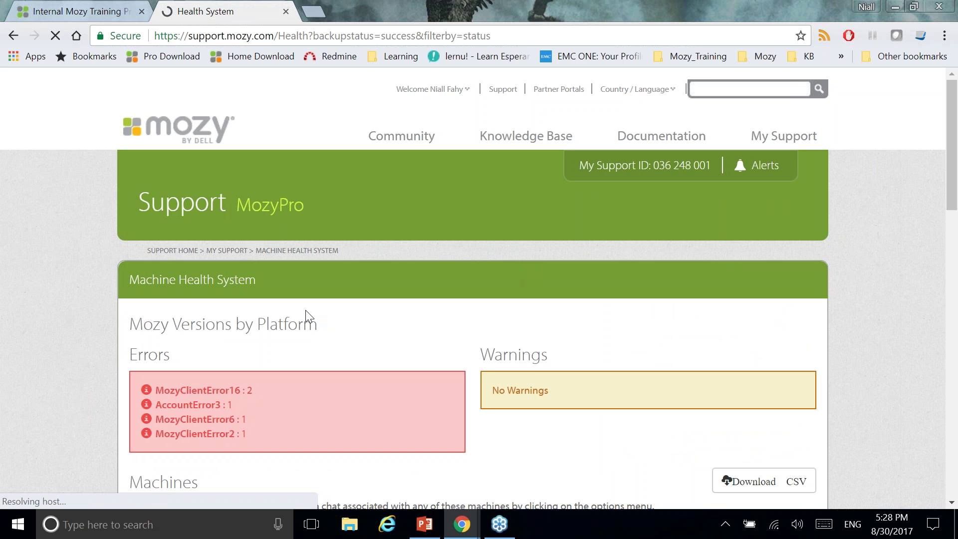
Step: Examine the Mozy version charts for Windows, Mac and Linux together with the listed errors and warnings
scroll(366, 316, "down", 2)
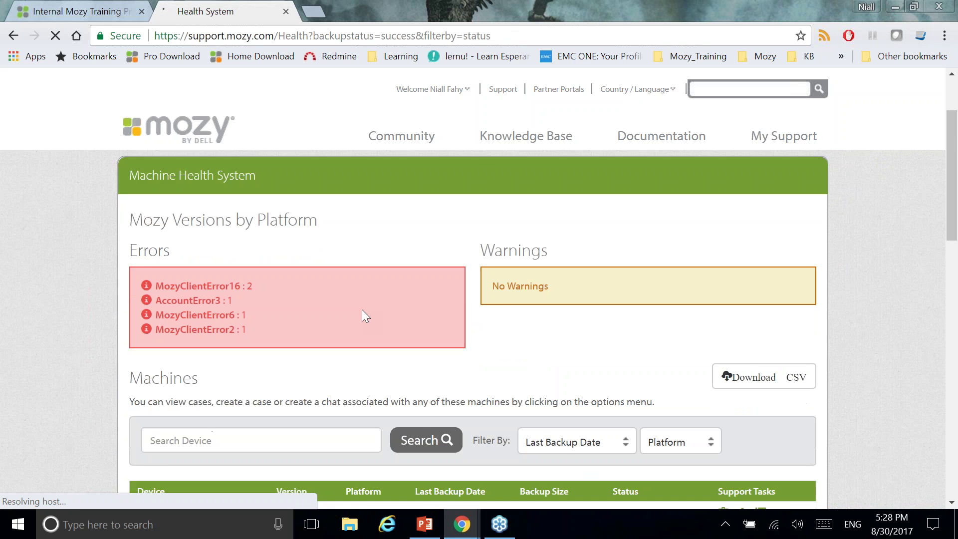
scroll(365, 316, "down", 1)
scroll(299, 279, "up", 2)
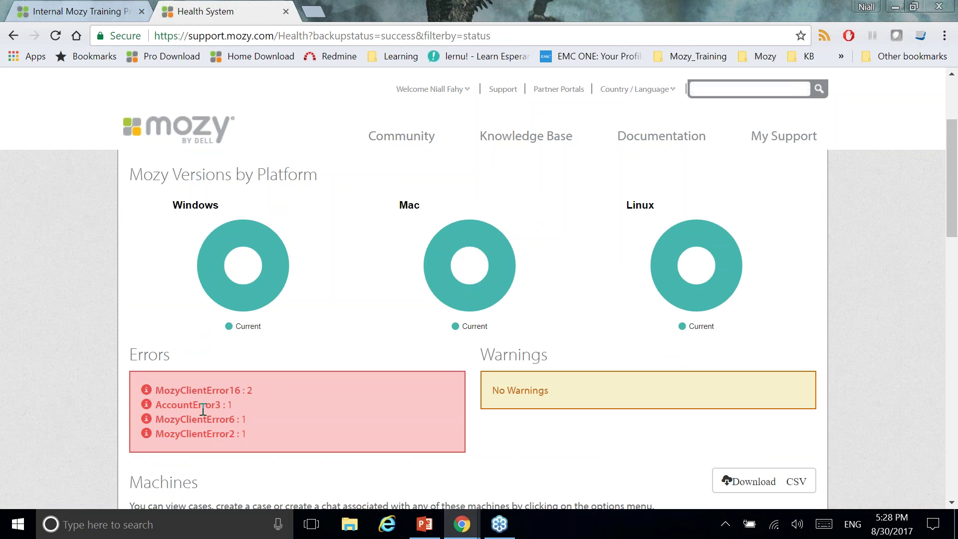
scroll(232, 406, "down", 1)
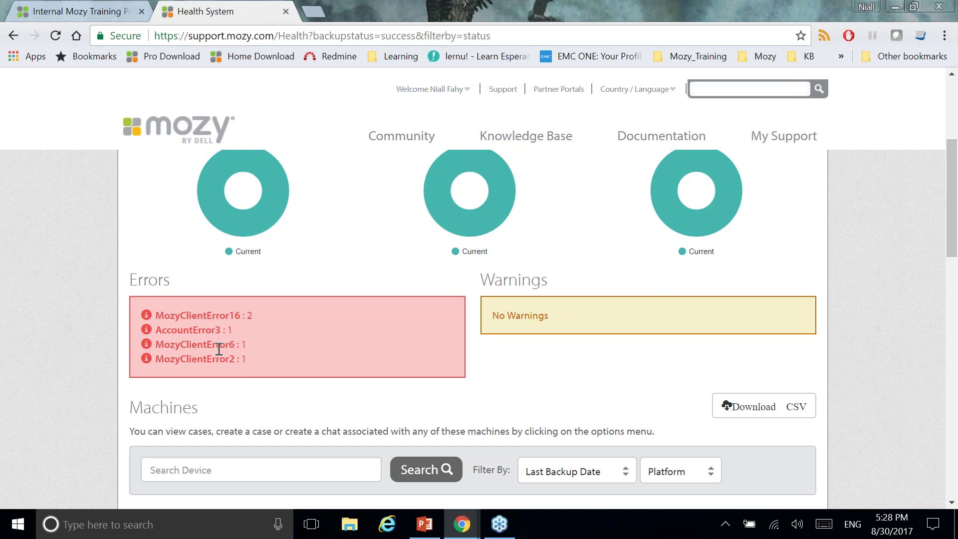
scroll(242, 375, "up", 1)
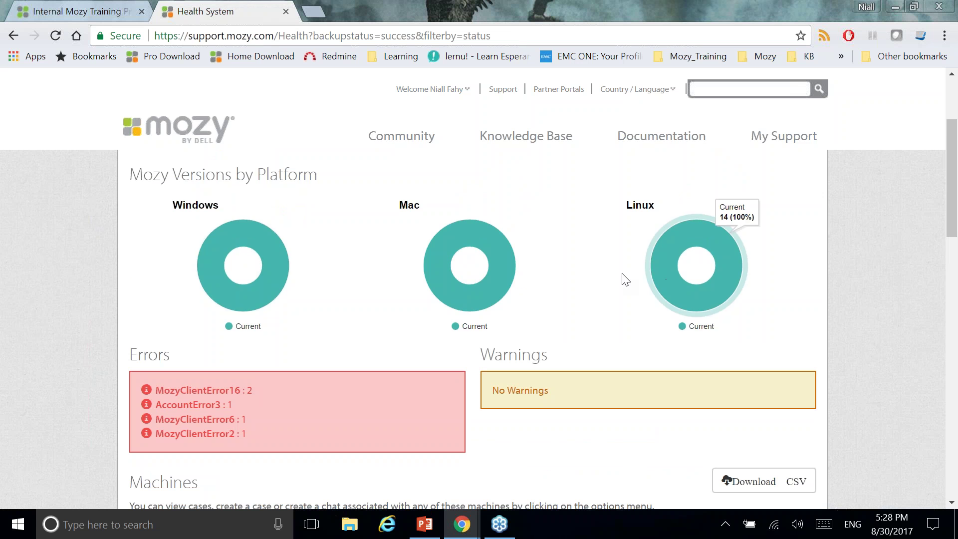
mouse_move(654, 279)
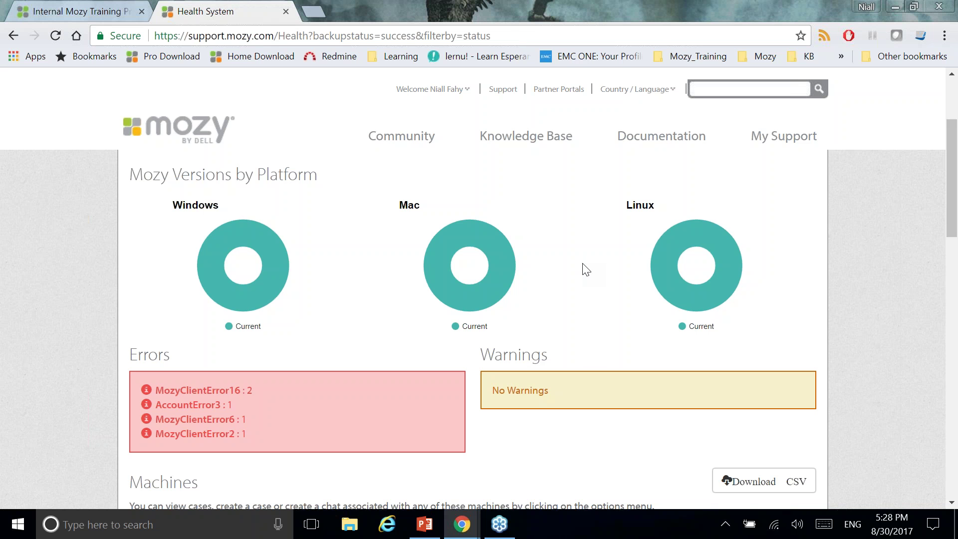
Step: Filter the Machines list to the Windows platform and sort it by Status
scroll(587, 269, "down", 3)
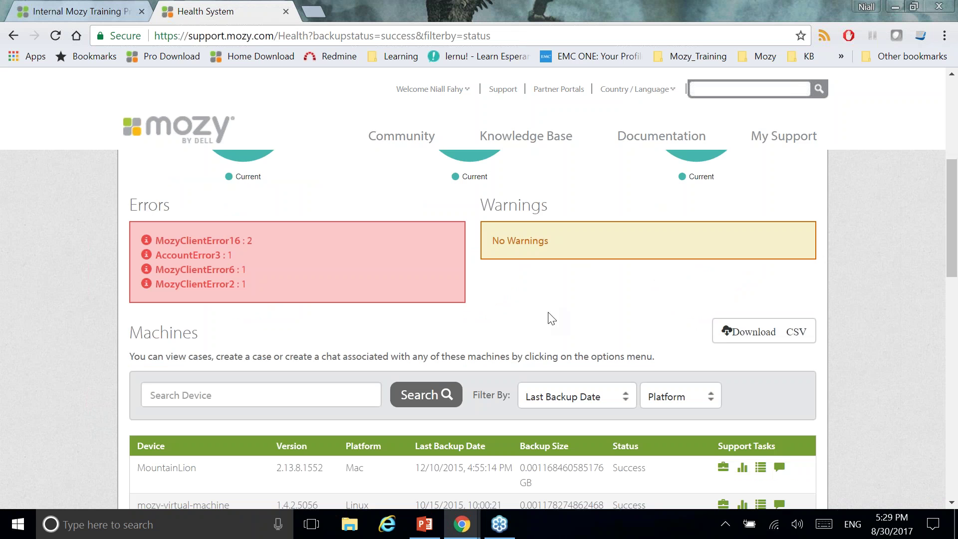
scroll(274, 350, "down", 1)
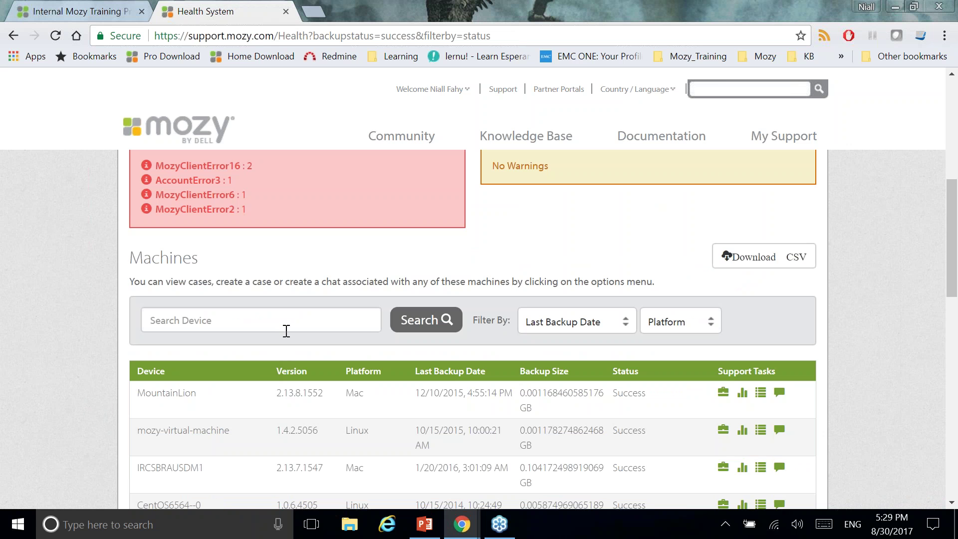
scroll(320, 327, "down", 1)
scroll(279, 300, "up", 1)
scroll(244, 261, "down", 2)
scroll(269, 280, "up", 1)
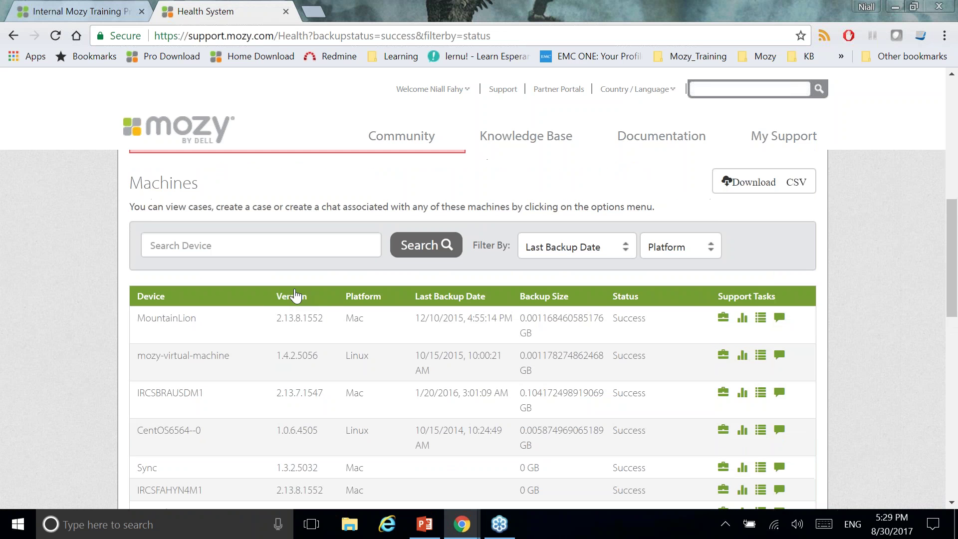
left_click(674, 249)
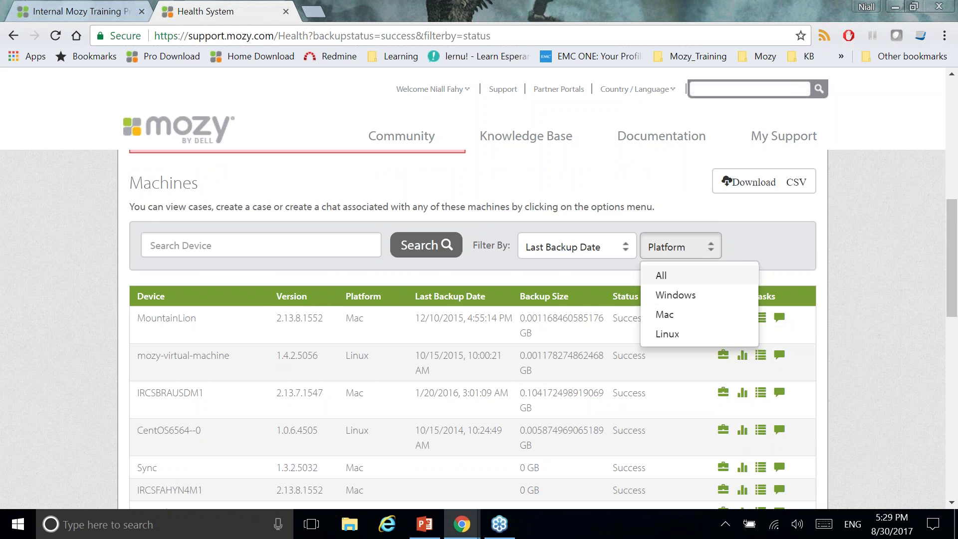
left_click(676, 295)
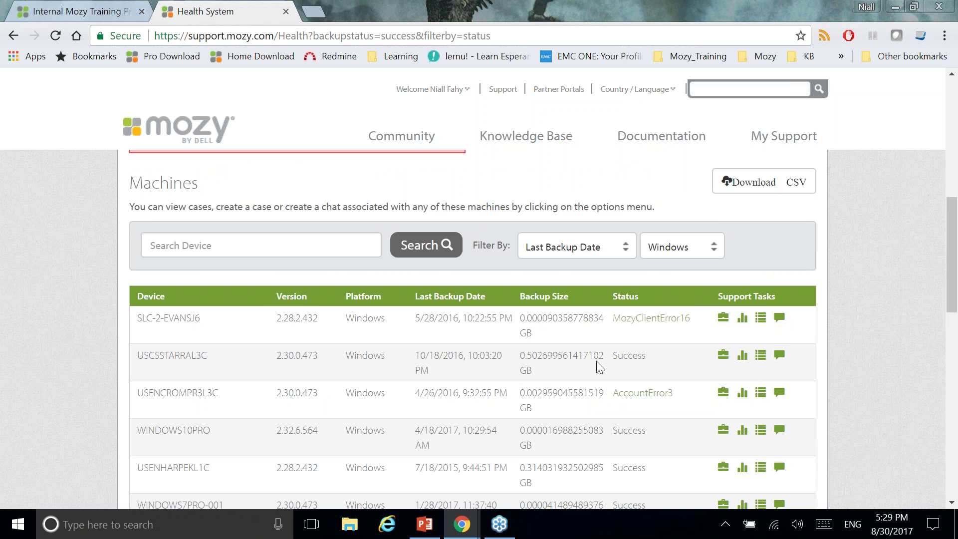
left_click(625, 296)
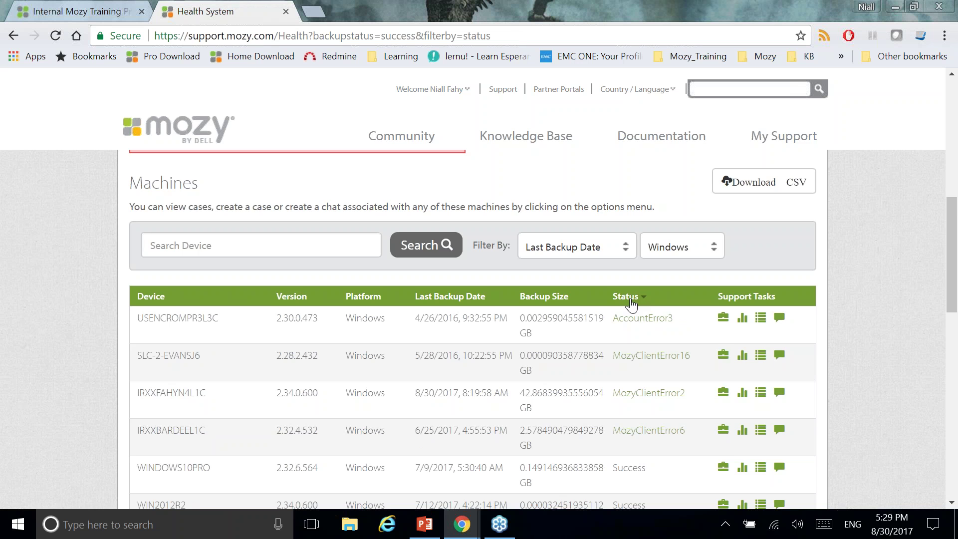
Step: Open and read the Knowledge Base article for the MozyClientError2 status, and return to the Machine Health System
scroll(639, 309, "down", 1)
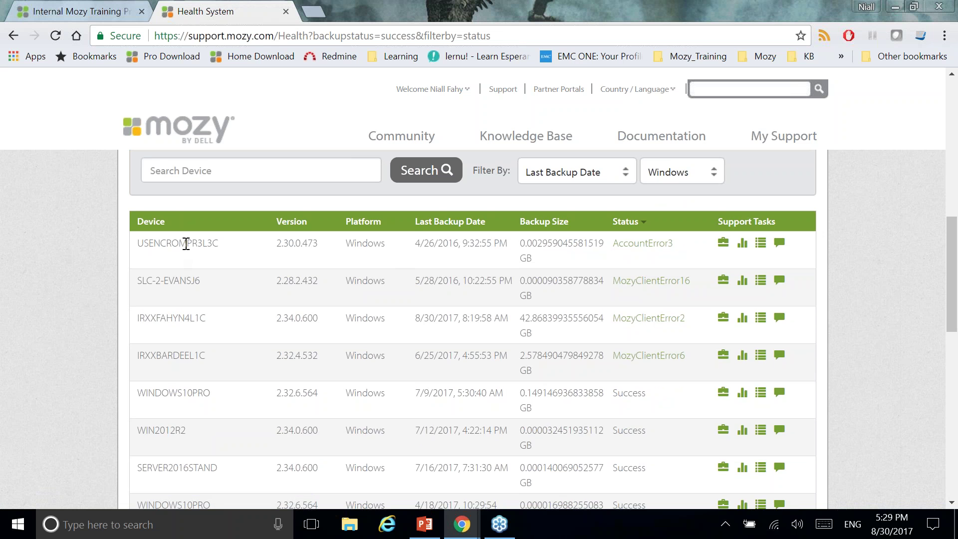
left_click_drag(227, 242, 136, 243)
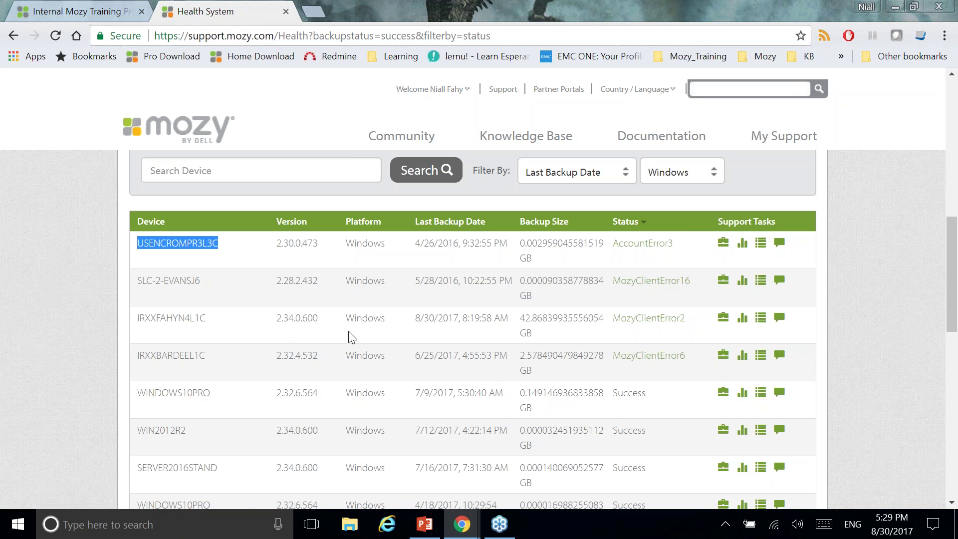
left_click(647, 319)
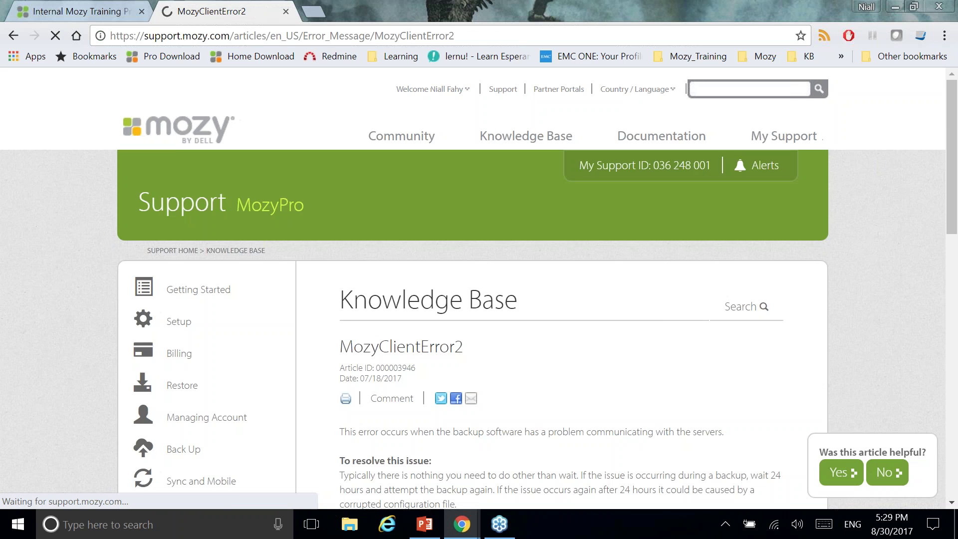
scroll(464, 349, "down", 3)
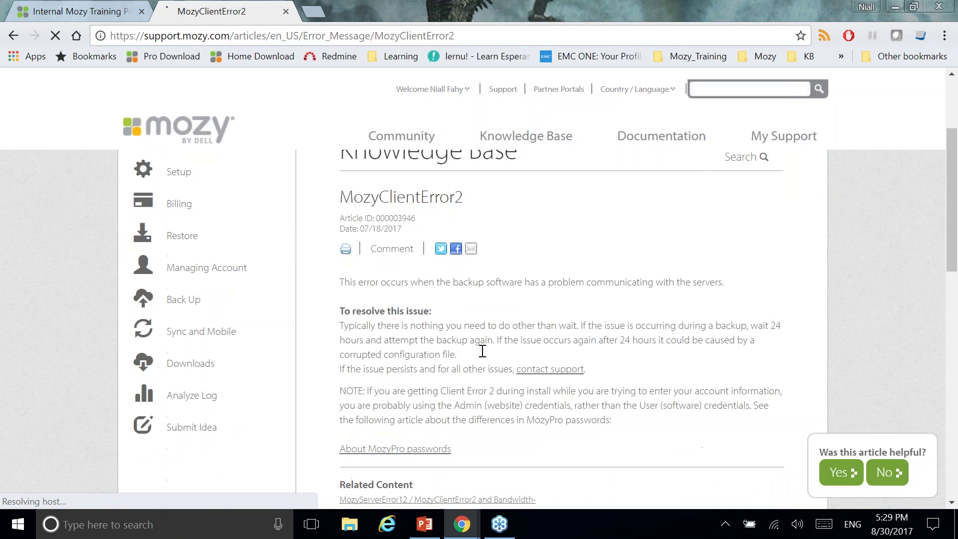
left_click(12, 37)
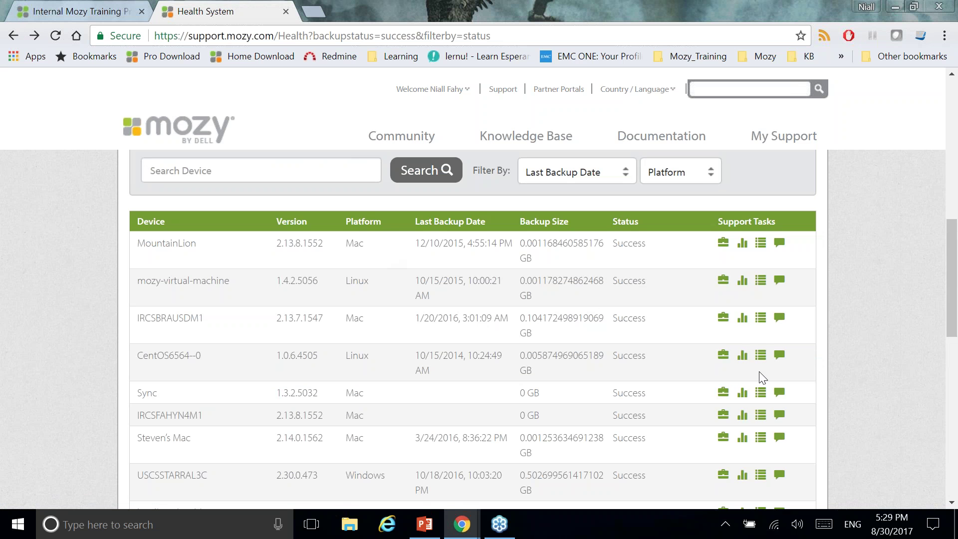
Step: Reapply the Windows platform filter to the Machines list and sort the machines by Status again
left_click(681, 172)
left_click(727, 218)
left_click(632, 223)
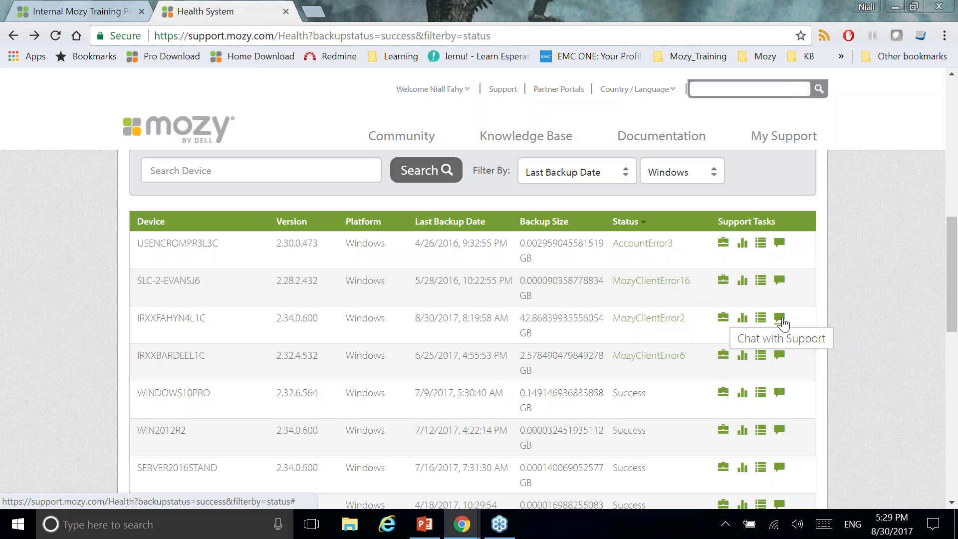
Step: Start a support case for the machine with MozyClientError2 and enter the description "I have already attempted the suggested KB"
left_click(723, 320)
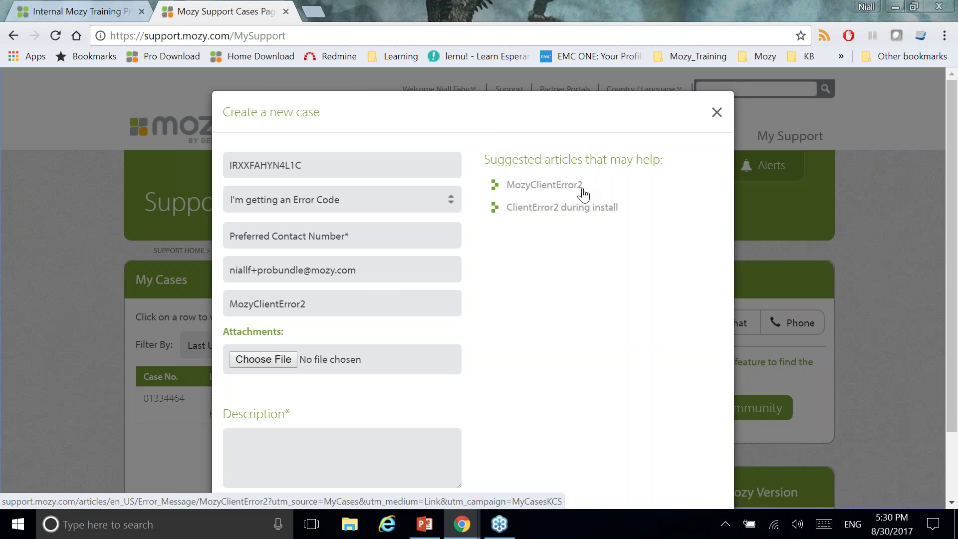
scroll(342, 362, "down", 2)
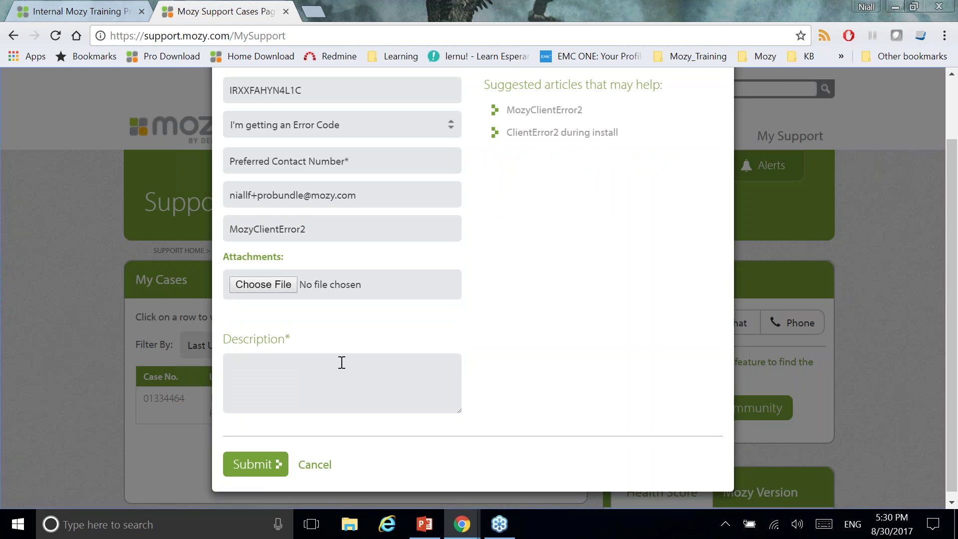
left_click(342, 362)
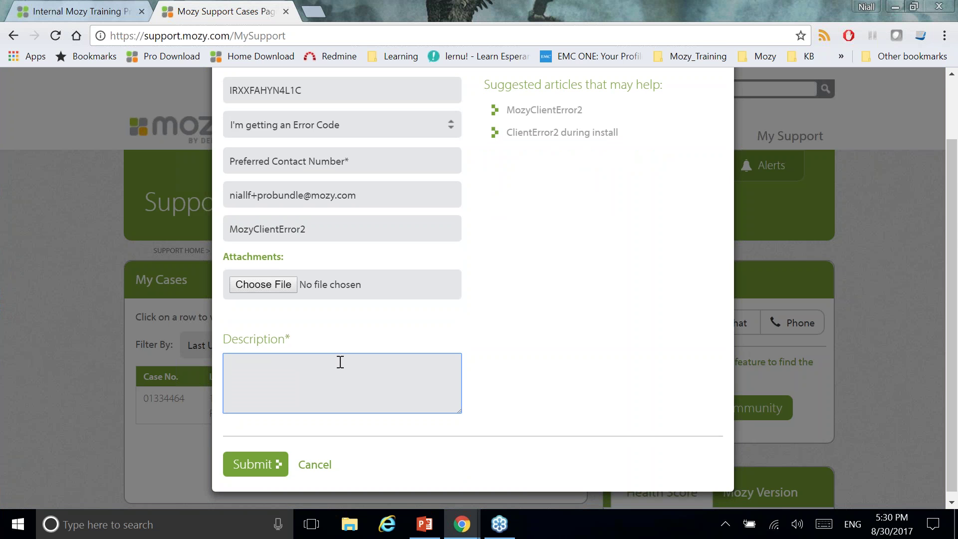
type("I have already attempted the suggested KB")
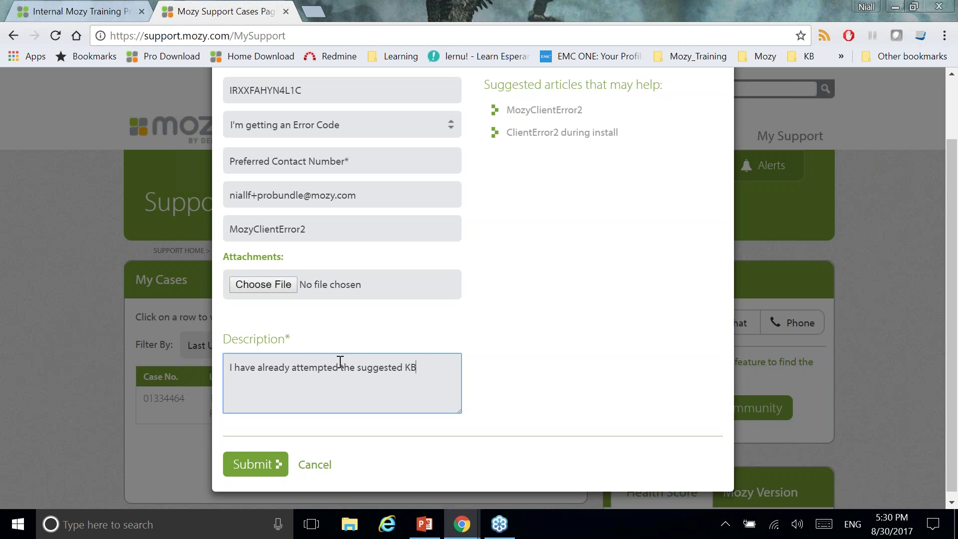
Step: Close the new case form without submitting it, and open the Machine Health System for successful backups through the Health Score chart
scroll(551, 366, "up", 1)
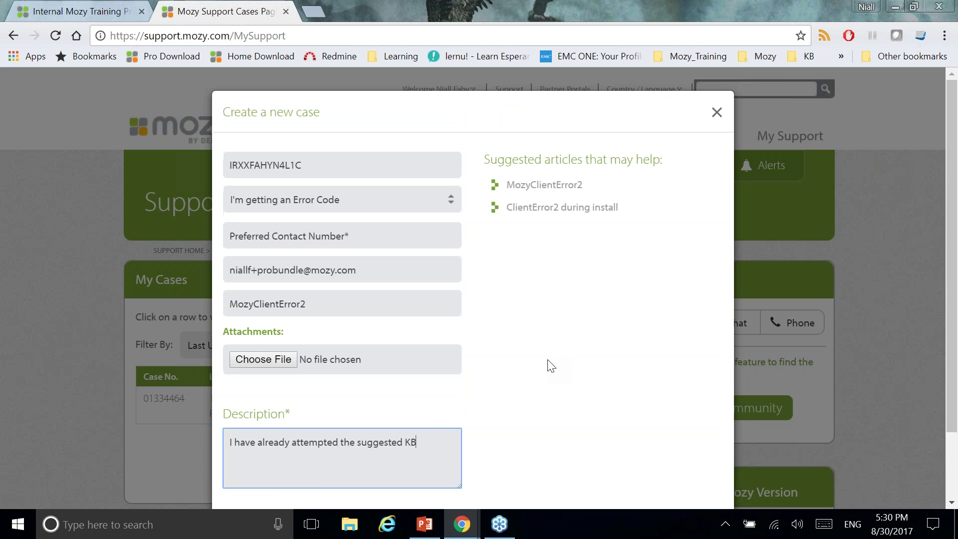
left_click(717, 112)
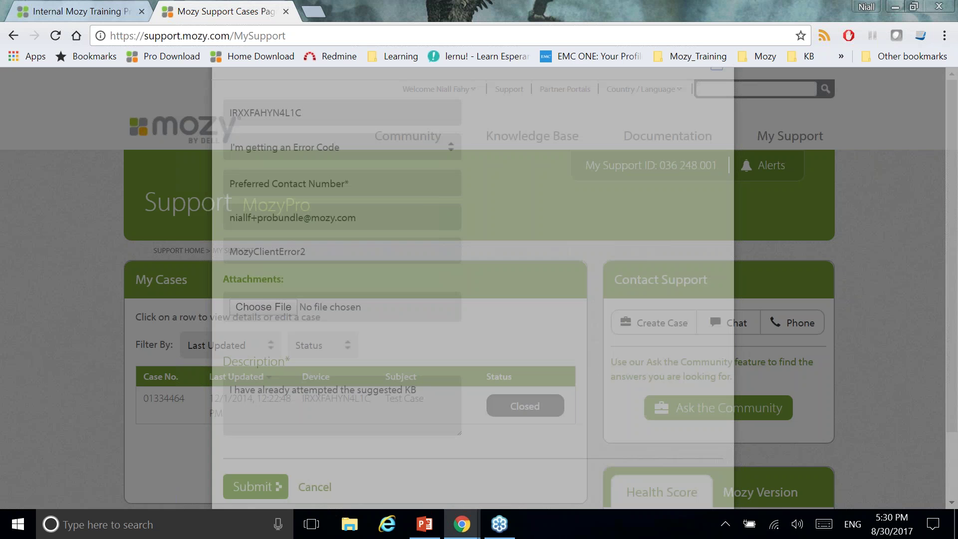
scroll(593, 397, "down", 3)
scroll(641, 394, "down", 3)
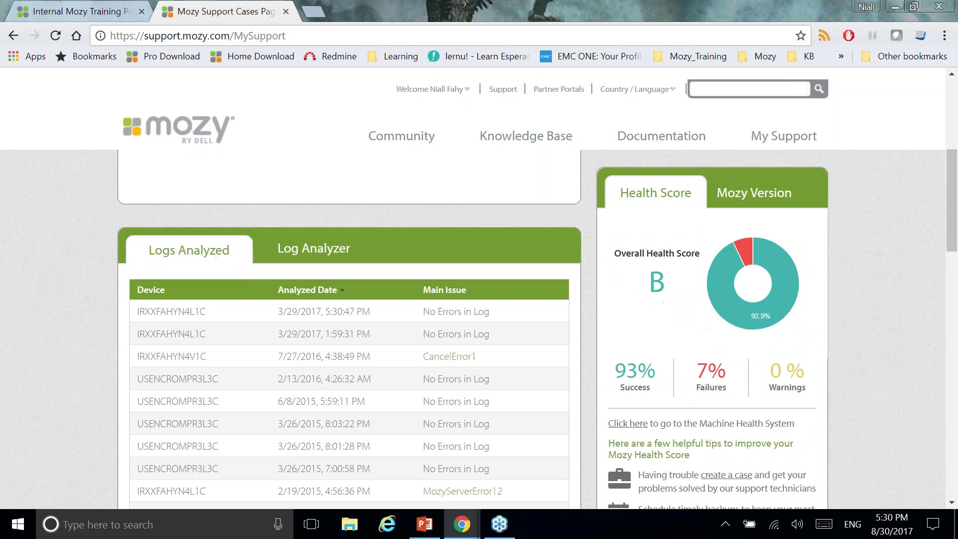
left_click(787, 271)
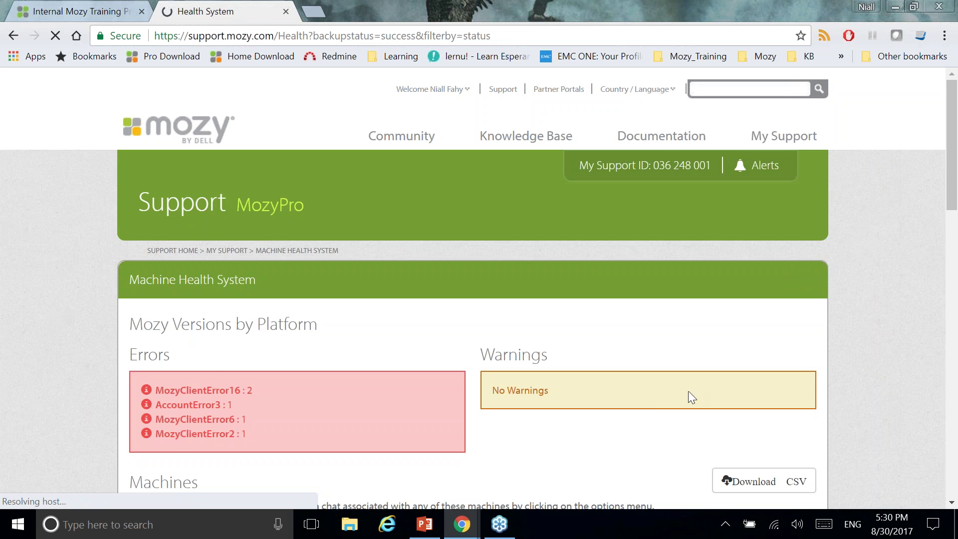
Step: Examine the successful machines and their support task options, the platform version charts, the errors and warnings, and the CSV download option
scroll(645, 387, "down", 8)
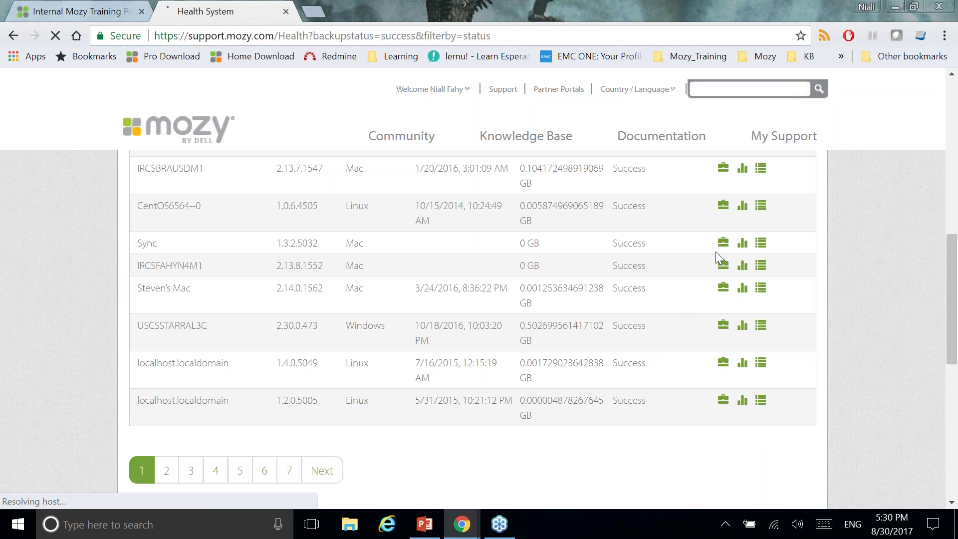
scroll(738, 259, "up", 2)
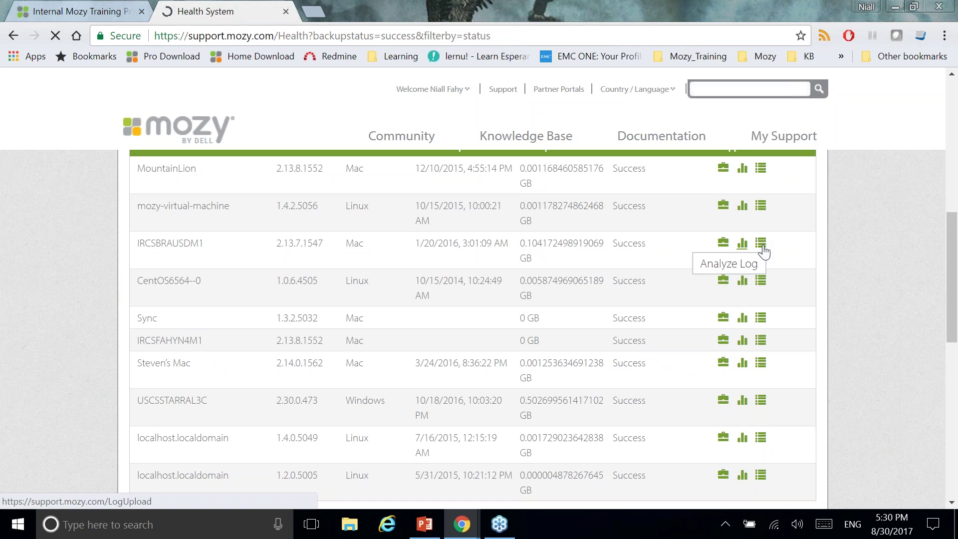
scroll(666, 250, "up", 3)
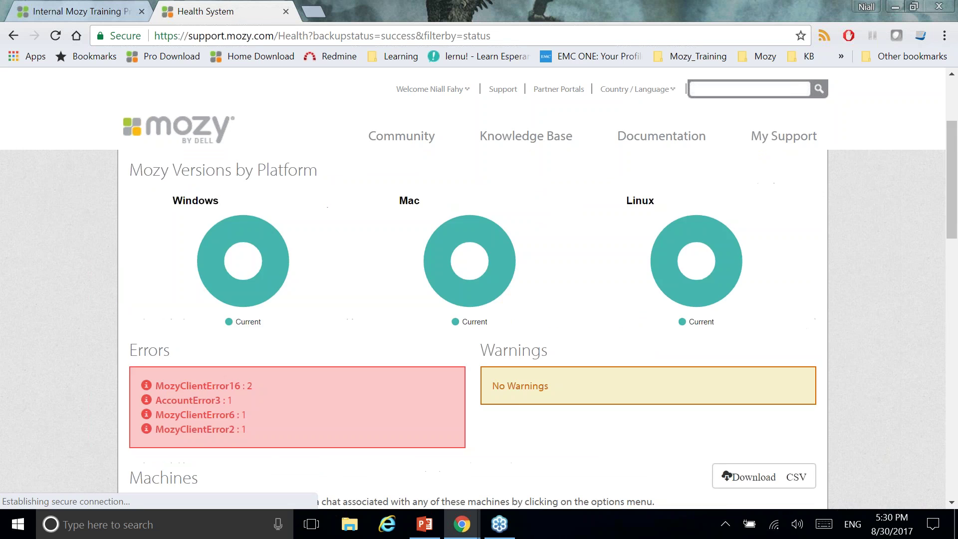
scroll(651, 451, "down", 1)
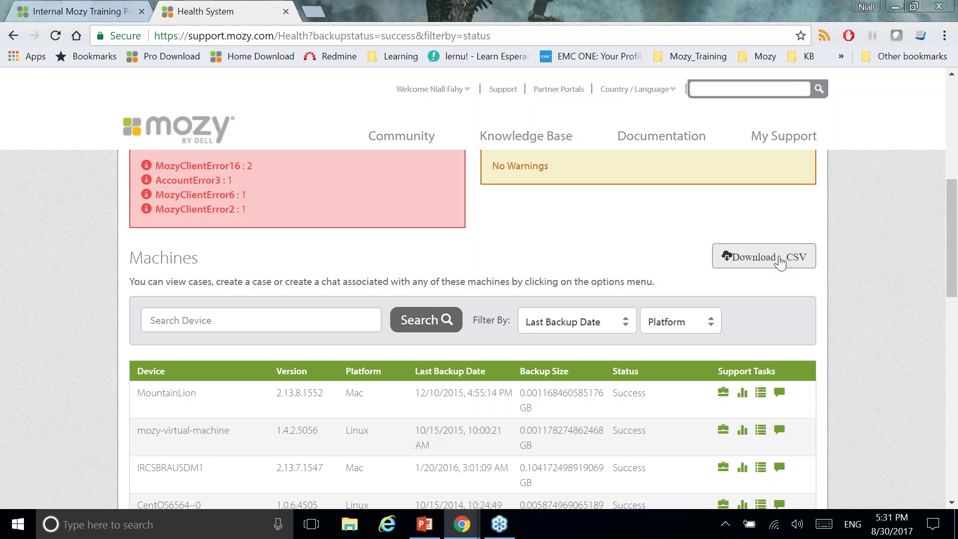
scroll(621, 300, "up", 3)
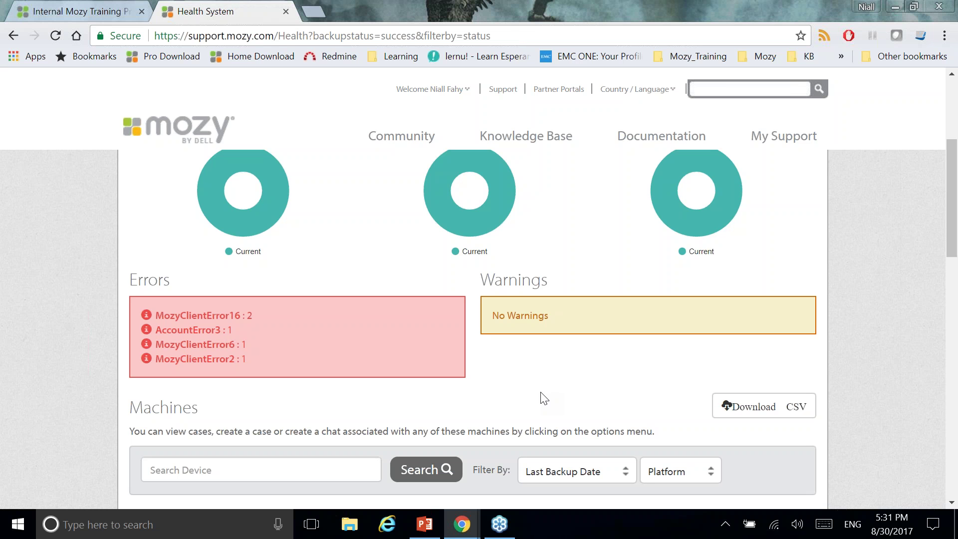
scroll(573, 374, "down", 2)
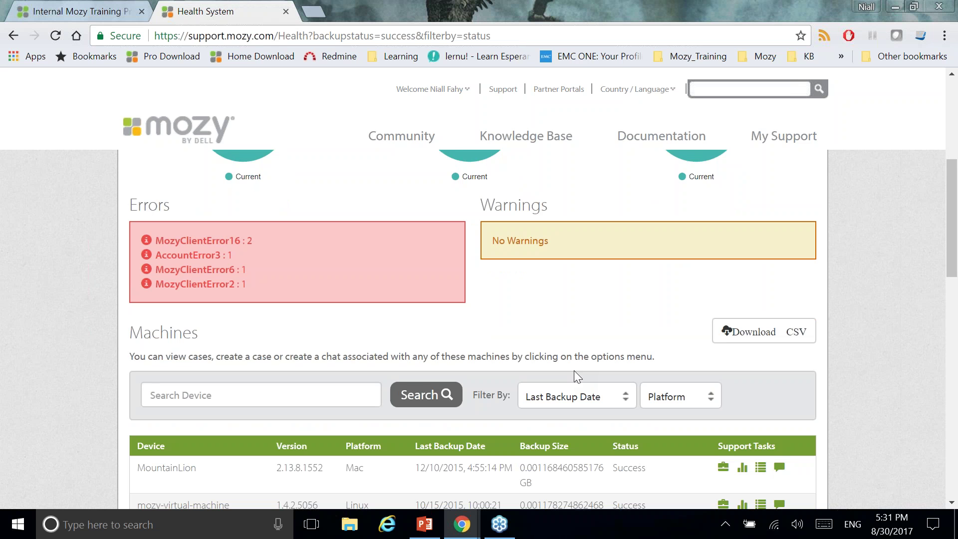
scroll(574, 370, "down", 1)
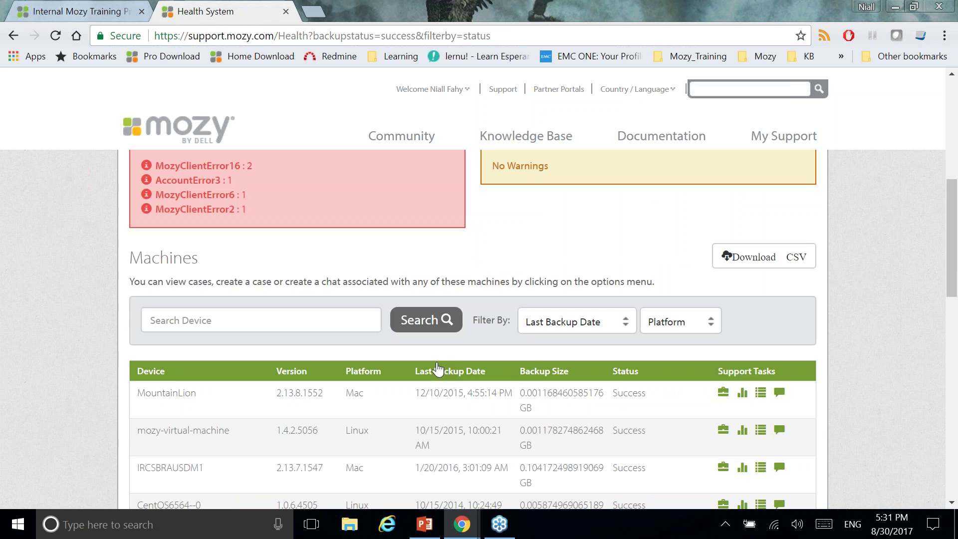
scroll(240, 203, "up", 1)
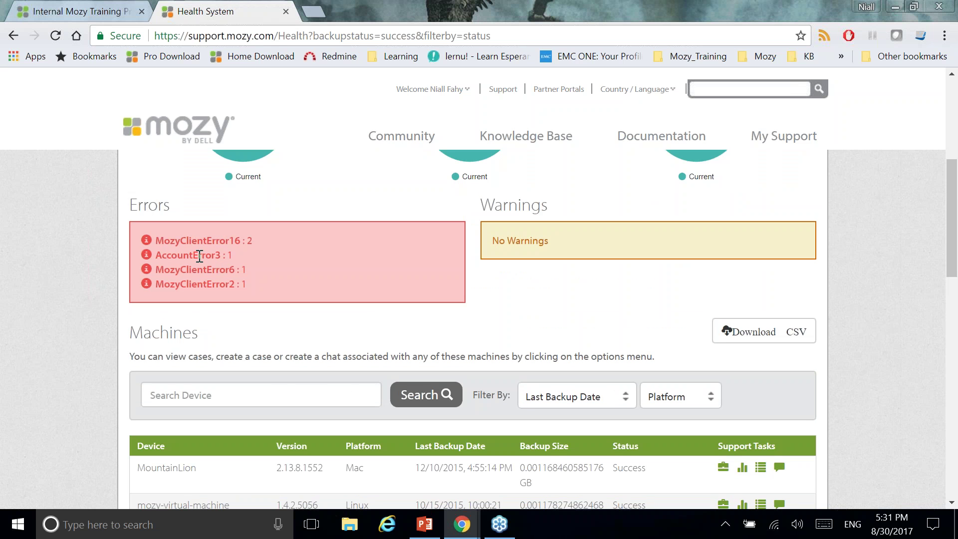
scroll(199, 256, "up", 2)
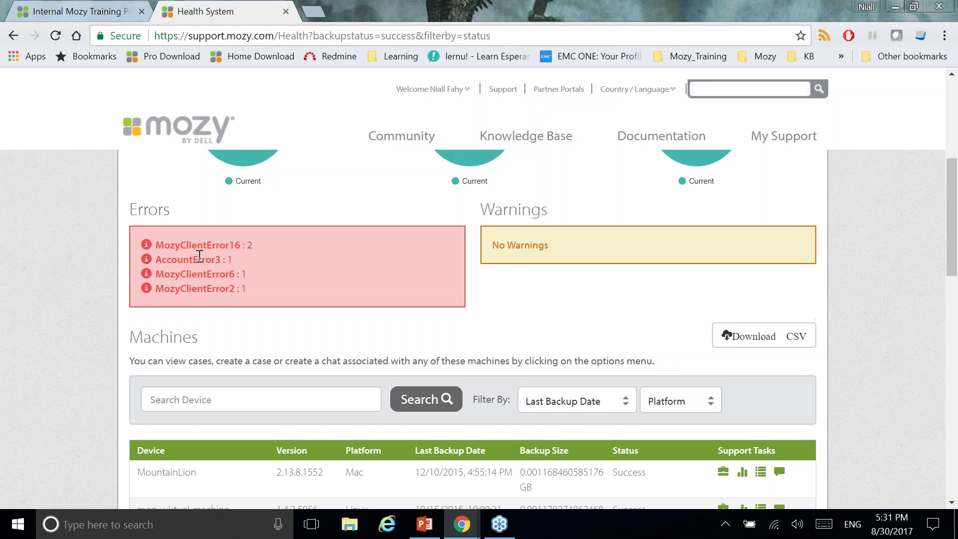
scroll(248, 330, "down", 4)
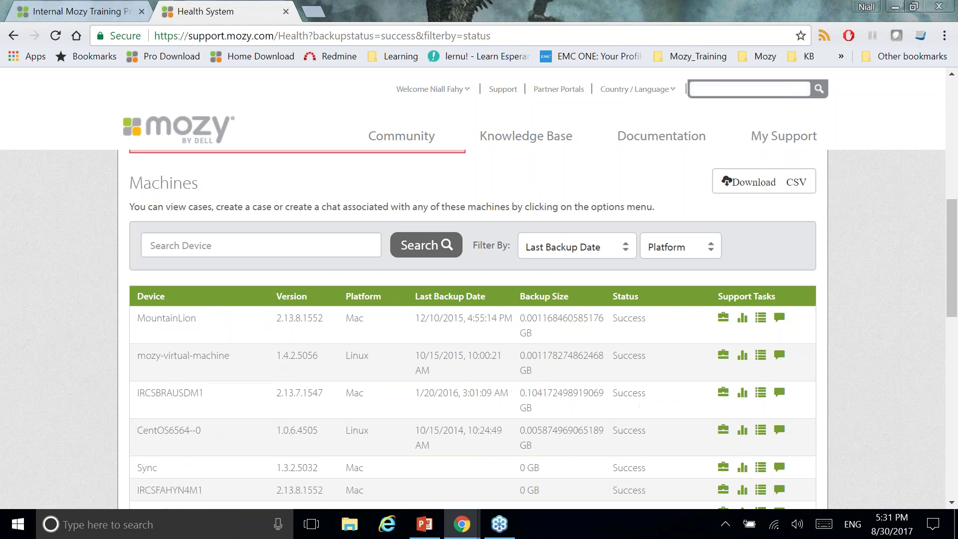
scroll(499, 280, "up", 5)
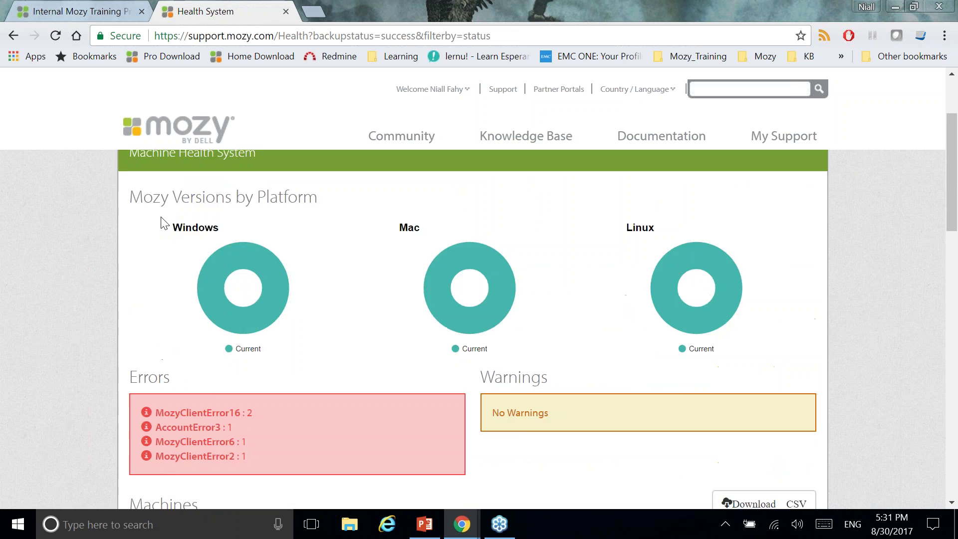
Step: Return to the My Support page, bring up the Ask the Mozy Community prompt, and dismiss it
left_click(224, 179)
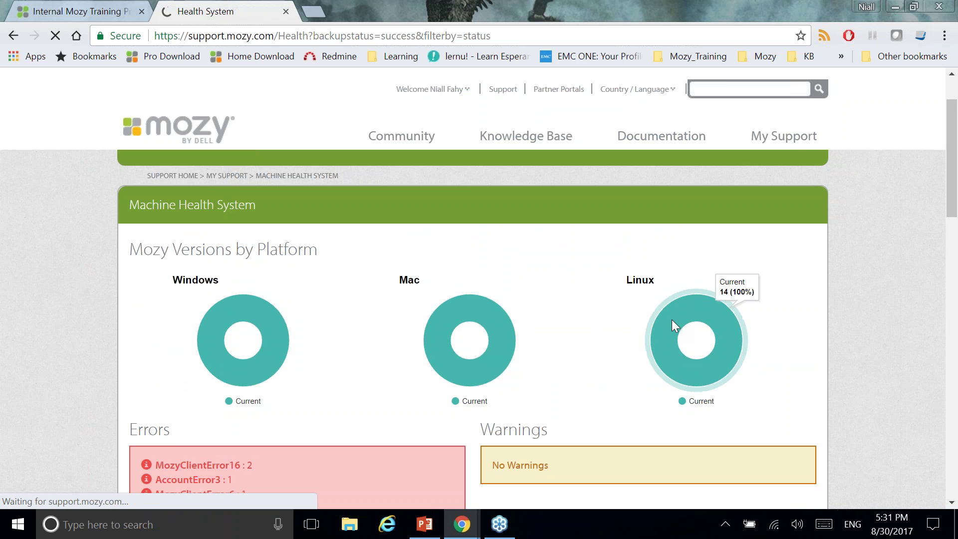
scroll(724, 299, "down", 3)
scroll(788, 259, "up", 1)
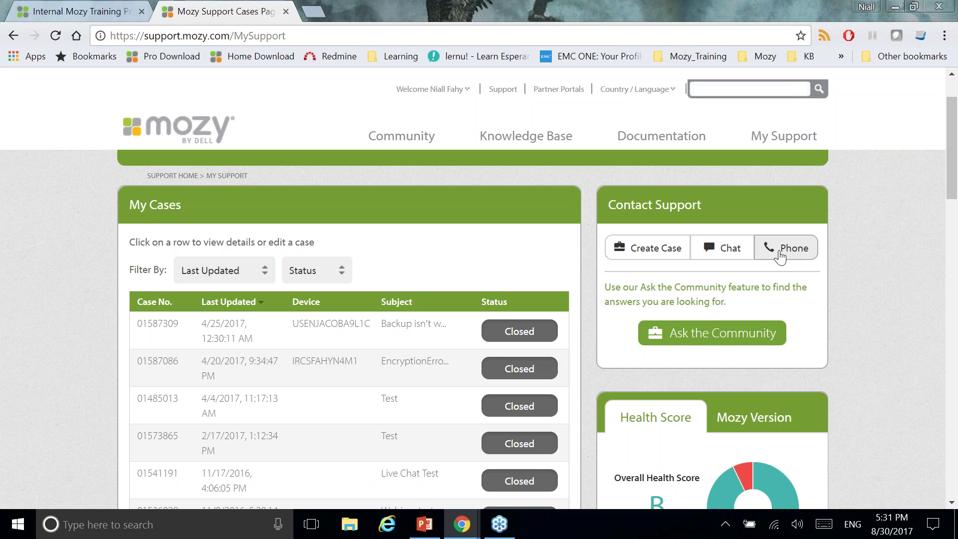
left_click(729, 334)
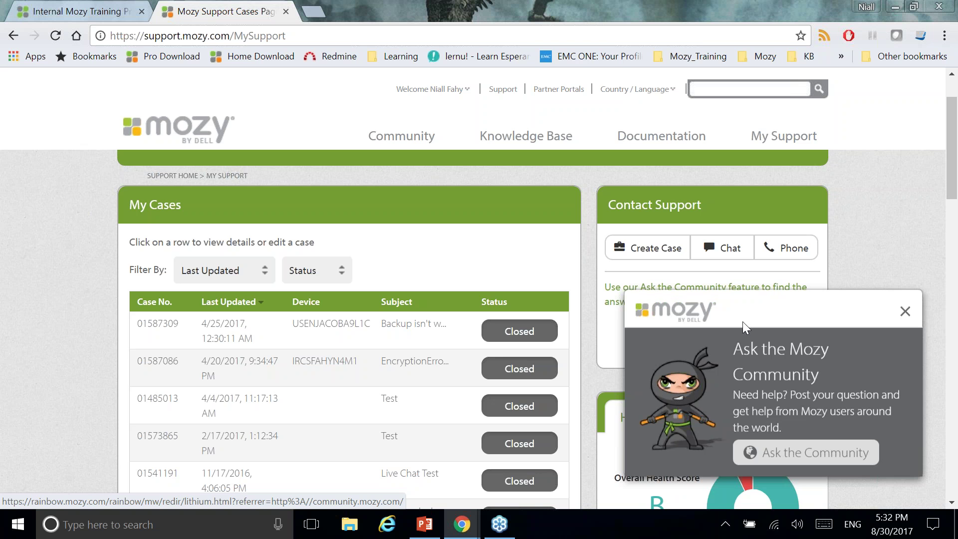
left_click(906, 313)
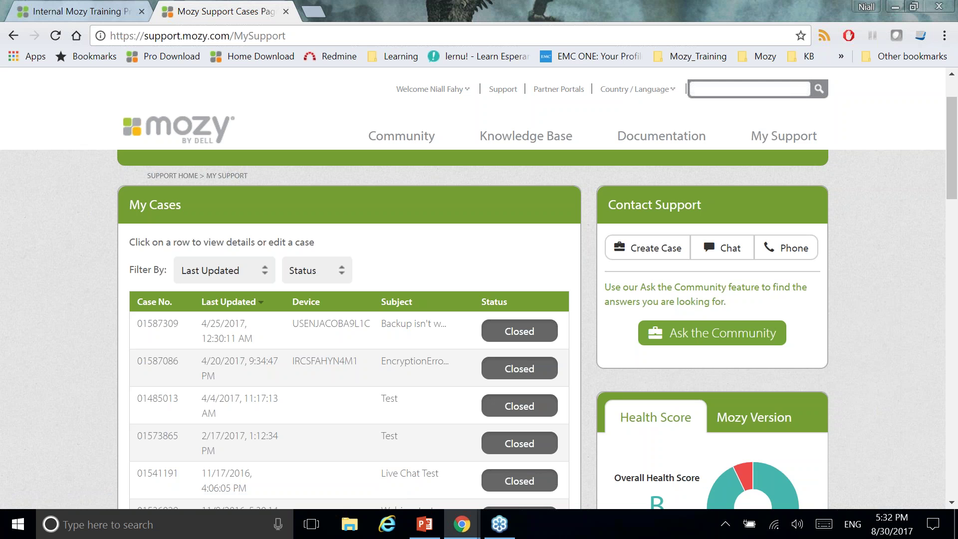
Step: Look through My Cases, filter the cases by the New status, and set the status filter to All
scroll(384, 325, "down", 3)
scroll(376, 342, "up", 3)
scroll(297, 329, "down", 5)
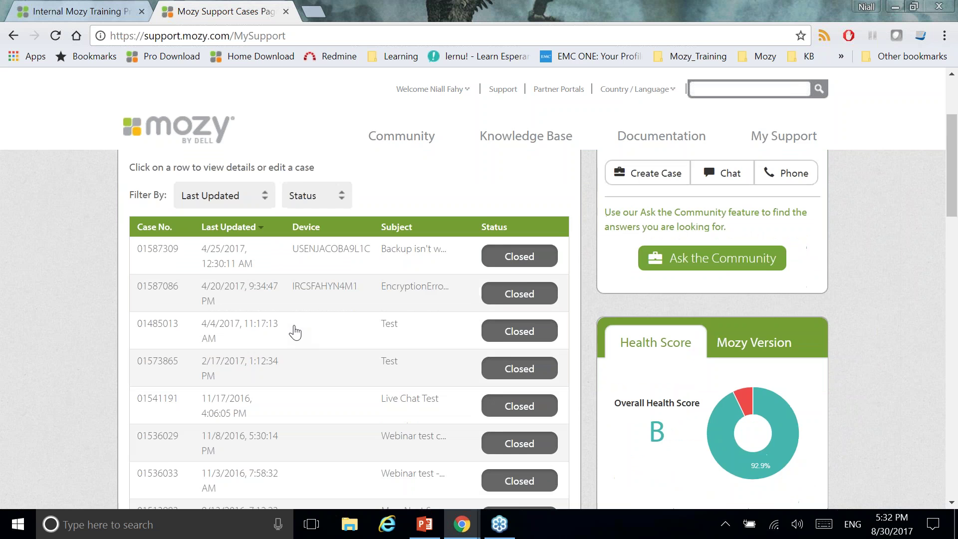
scroll(295, 329, "up", 5)
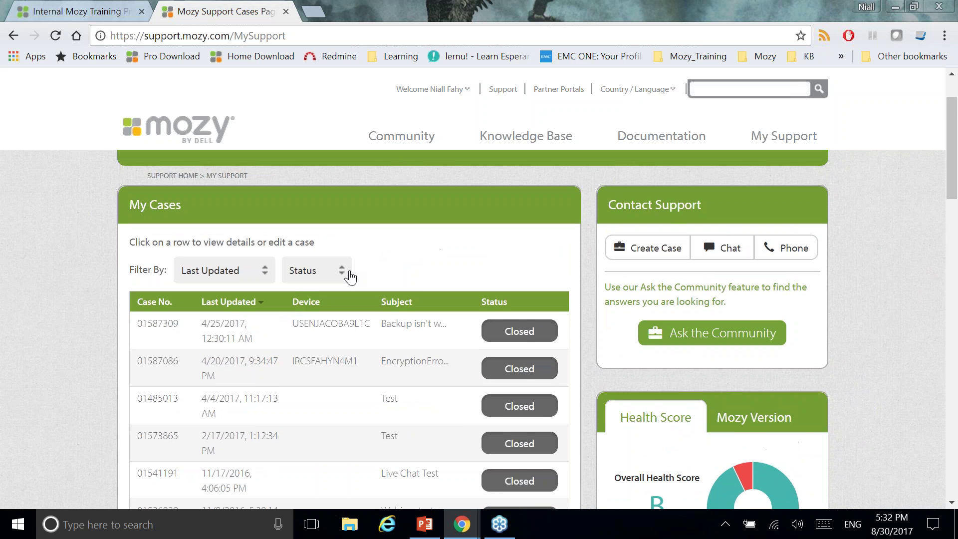
left_click(342, 272)
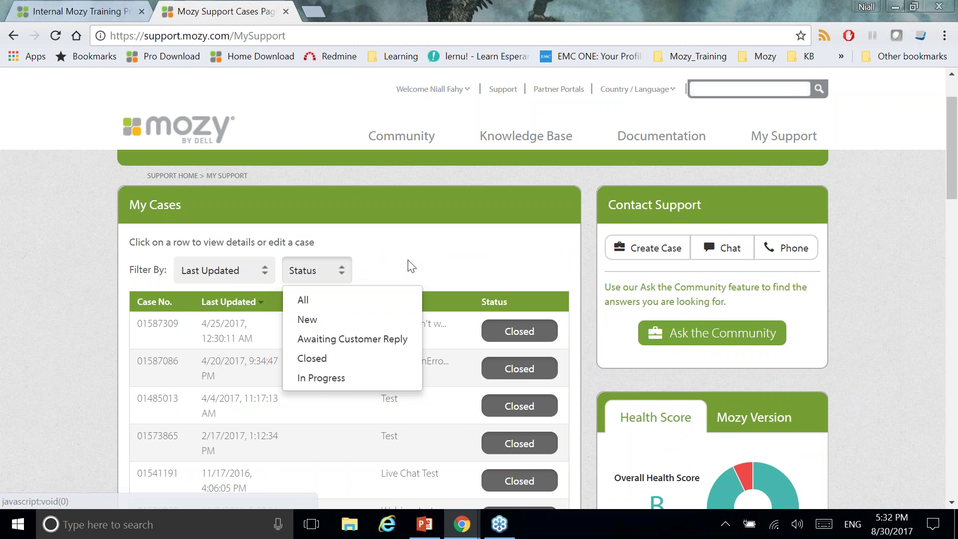
left_click(319, 325)
left_click(331, 272)
left_click(318, 299)
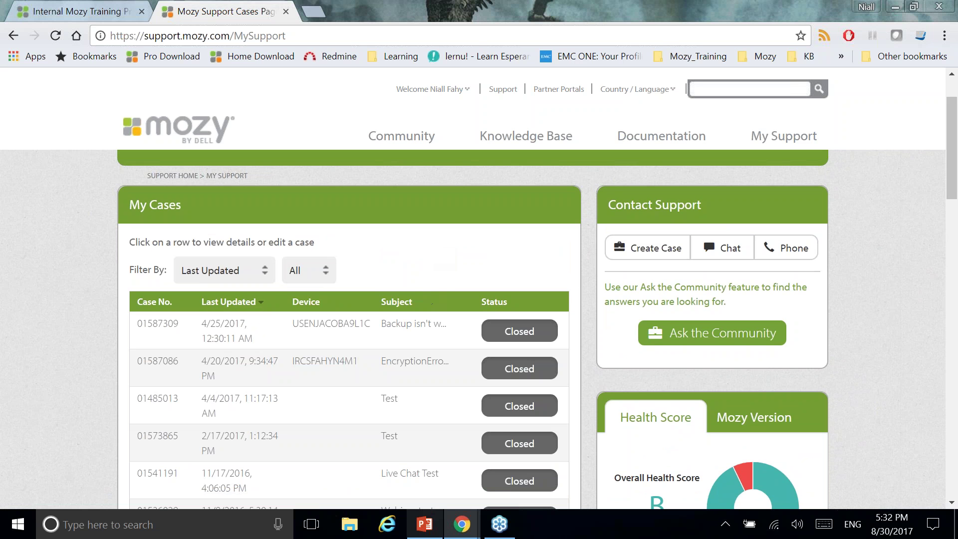
Step: Switch to the August Webinar 2017 presentation in PowerPoint, open at the Proactive Support slide
mouse_move(425, 524)
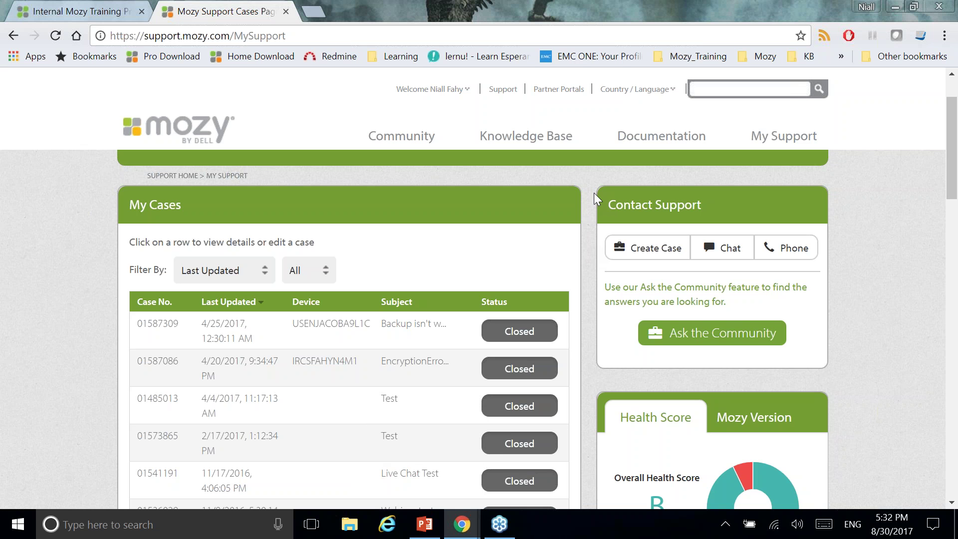
scroll(584, 215, "down", 1)
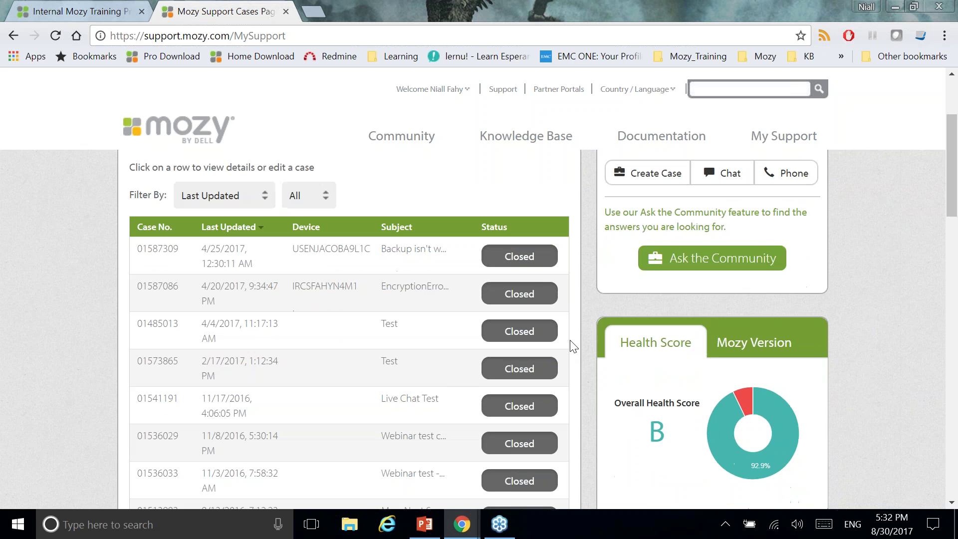
left_click(421, 523)
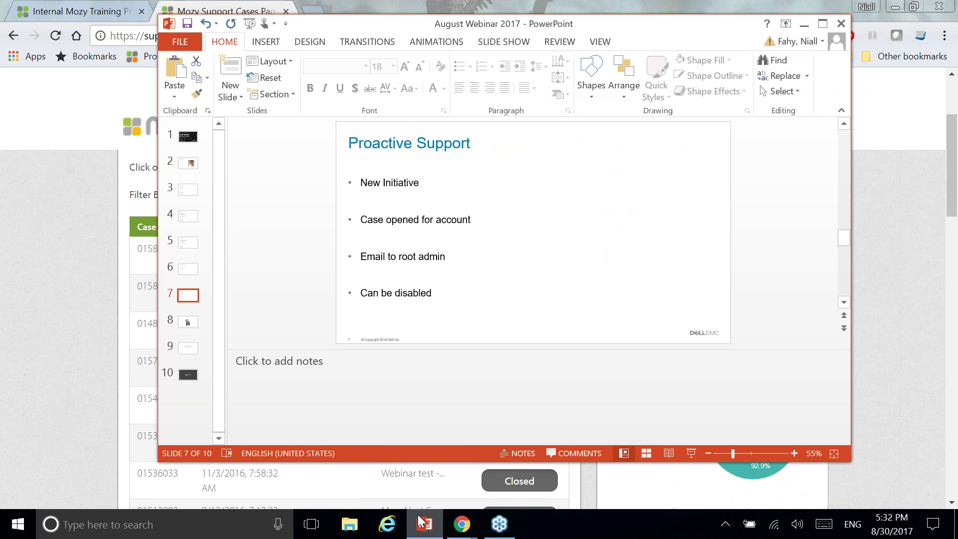
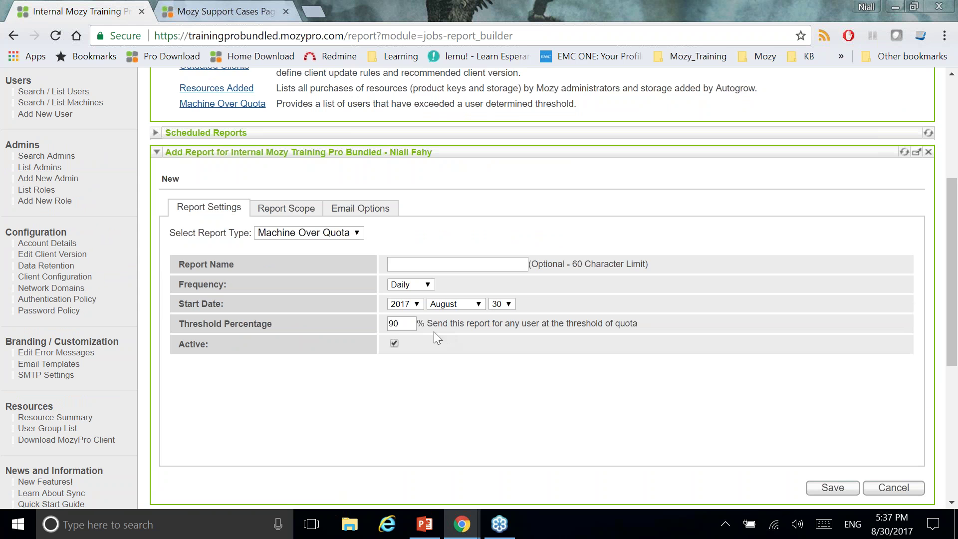
Step: Review the threshold percentage and the user group scope of the new Machine Over Quota report
double_click(398, 324)
left_click(282, 209)
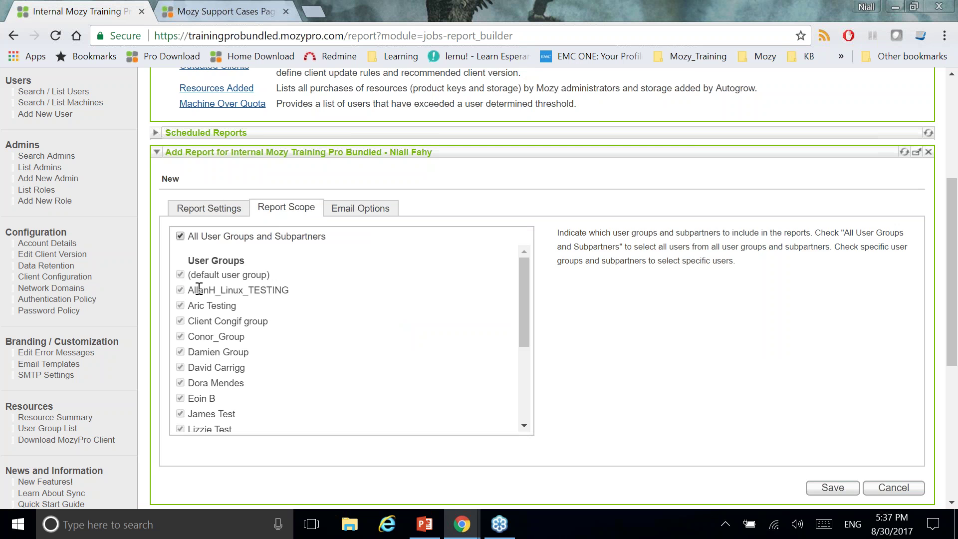